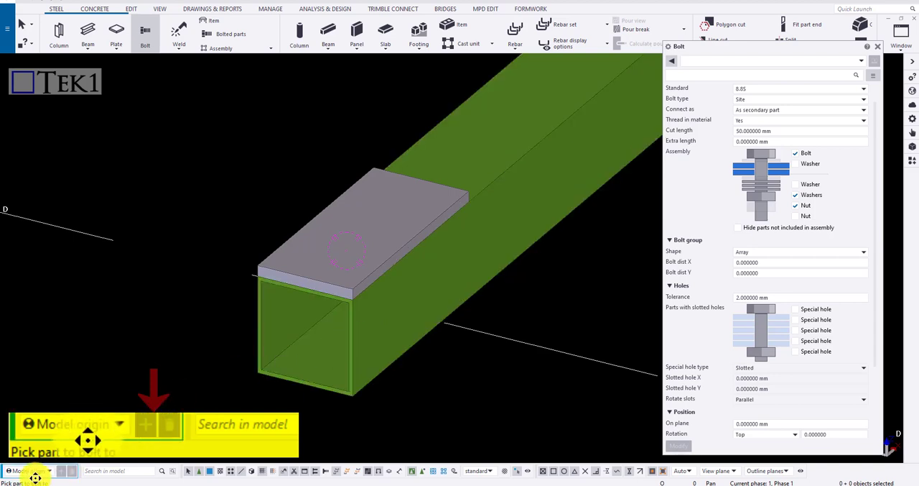
Step: Bolt the plate to the hollow beam, picking the near and far corners of the plate's lower long edge as positions
left_click(457, 291)
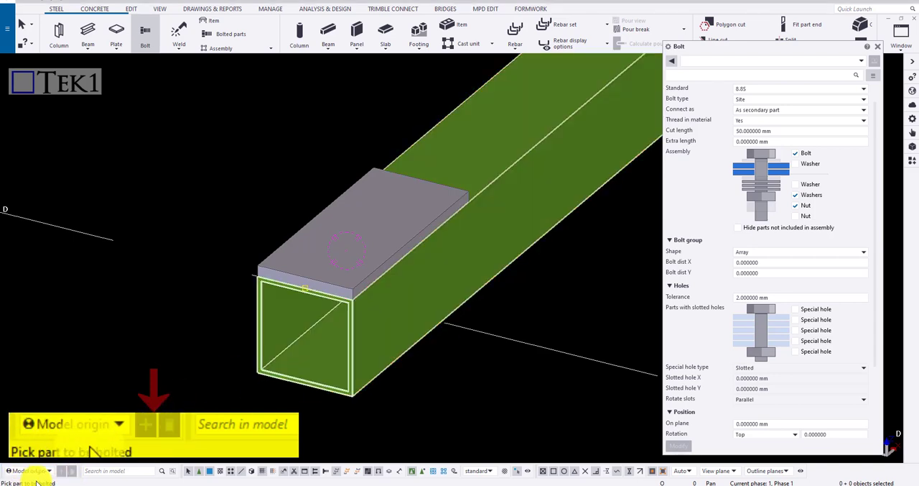
left_click(321, 212)
middle_click(281, 158)
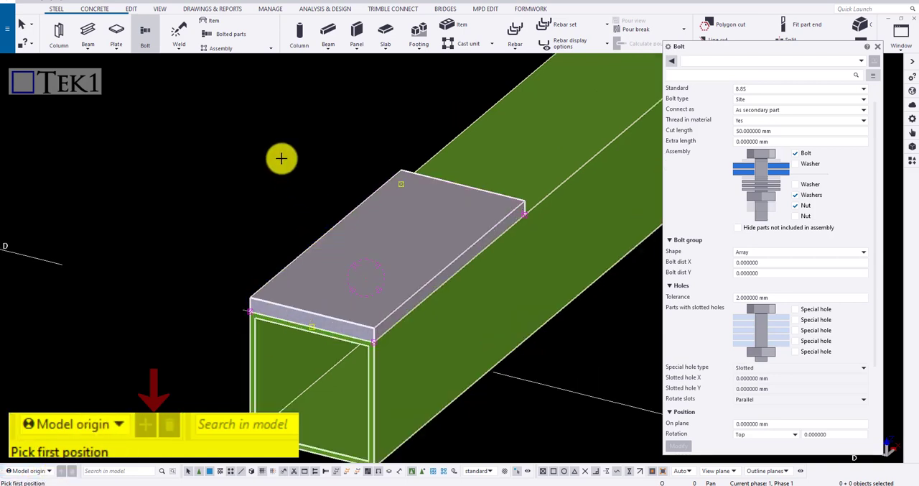
scroll(380, 376, "up", 2)
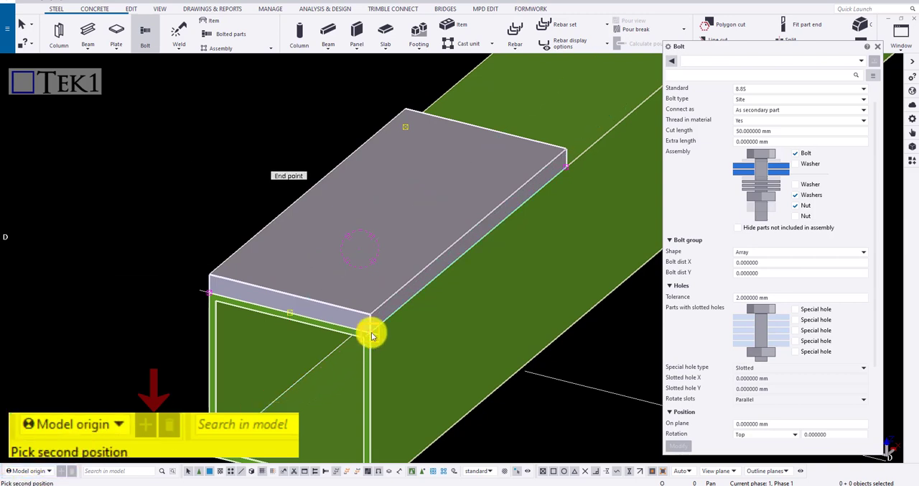
left_click(570, 170)
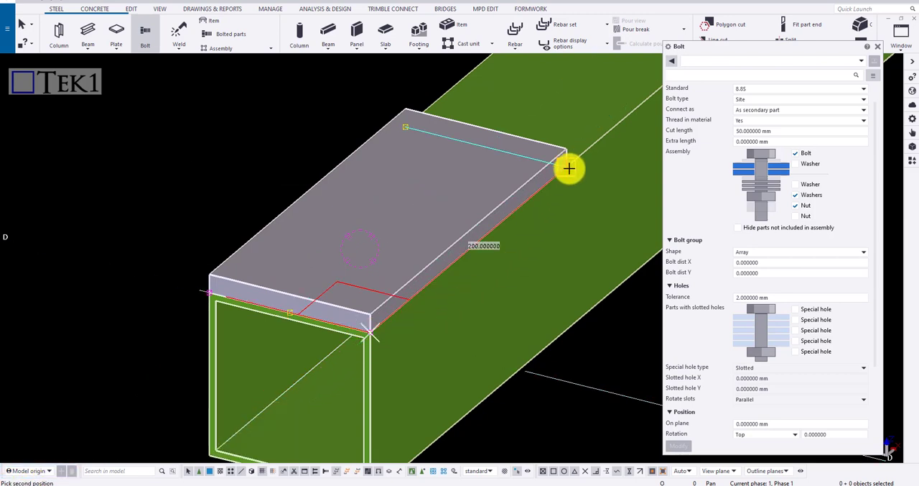
scroll(204, 133, "down", 2)
right_click(206, 135)
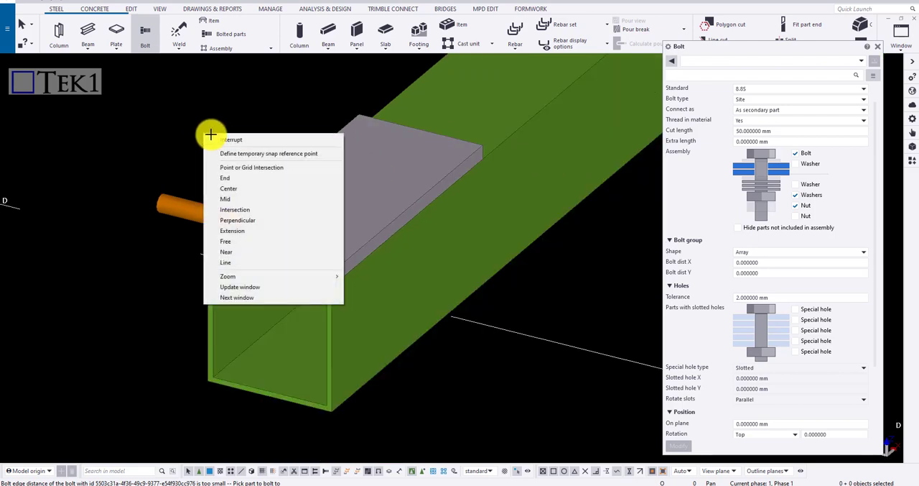
left_click(216, 139)
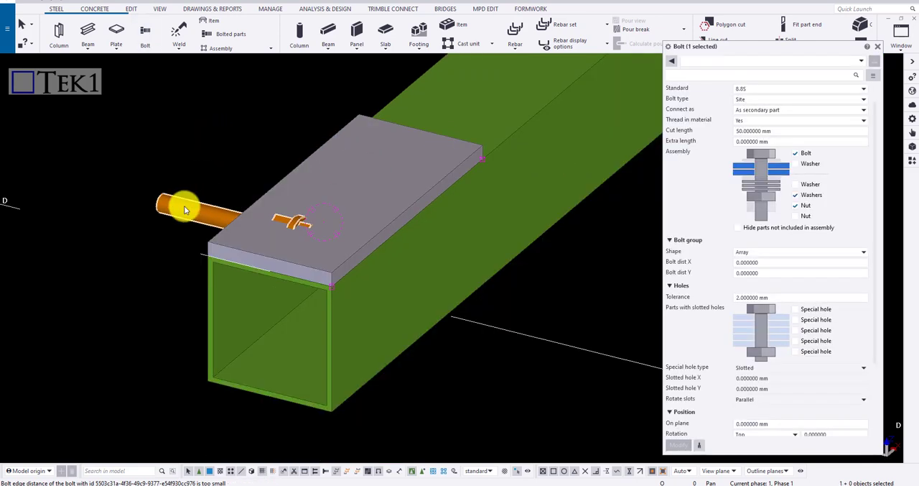
Step: Set the new bolt's rotation to Front and apply the change
scroll(805, 245, "down", 3)
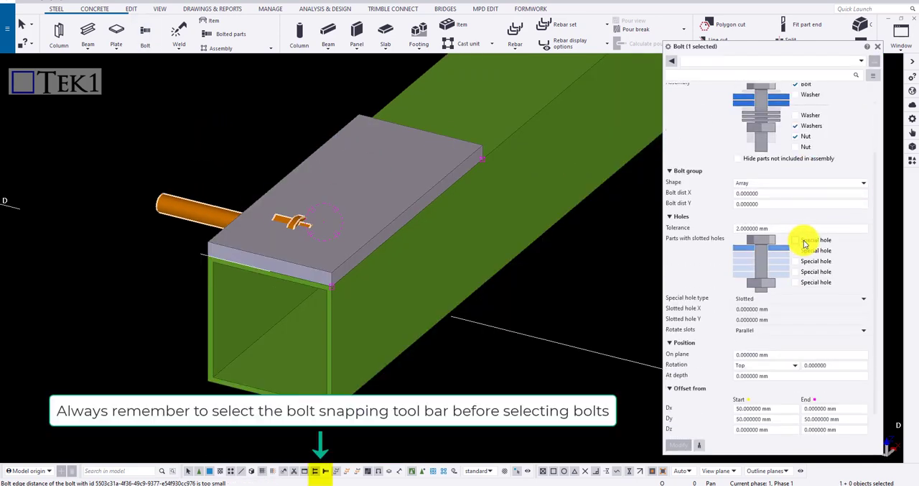
left_click(749, 339)
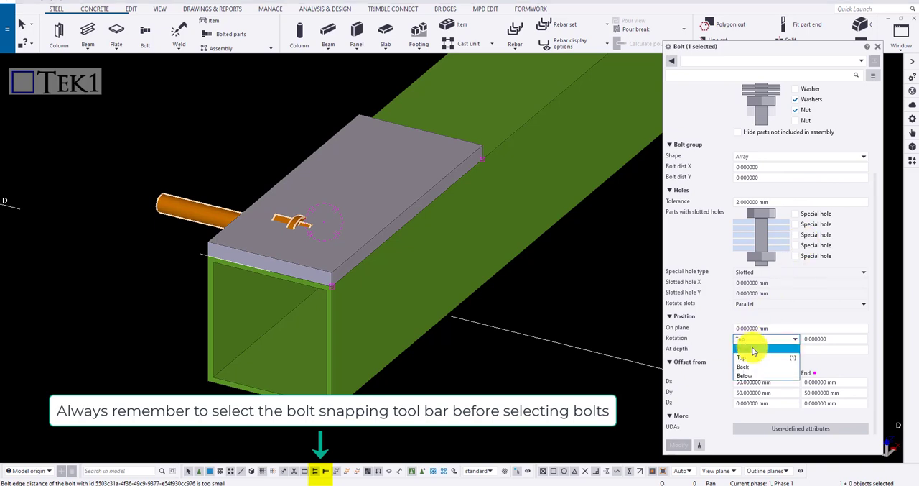
left_click(749, 349)
left_click(678, 445)
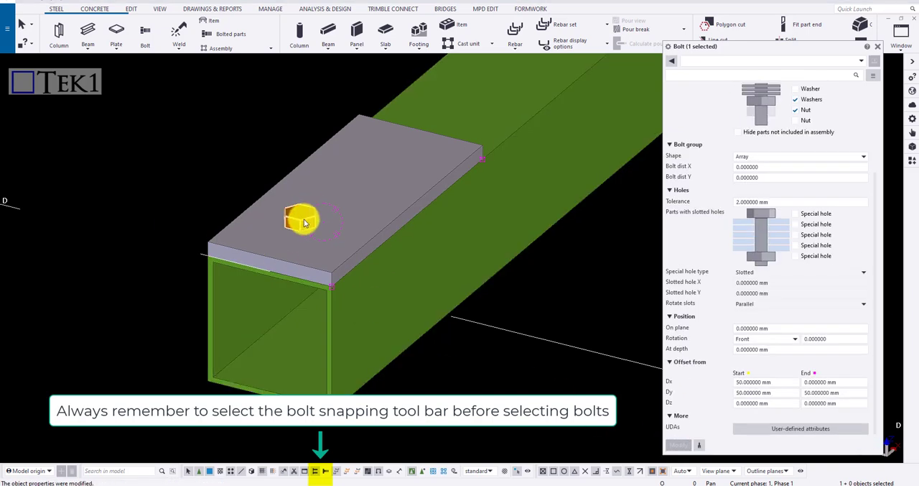
Step: Try the 12.9_CSK bolt standard, check the bolt sizes, and return the standard to 8.8S
scroll(313, 221, "down", 2)
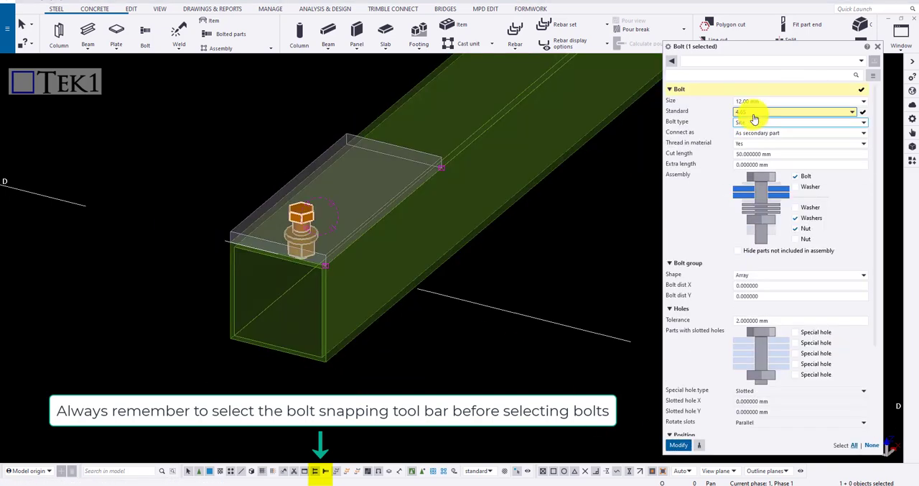
left_click(757, 114)
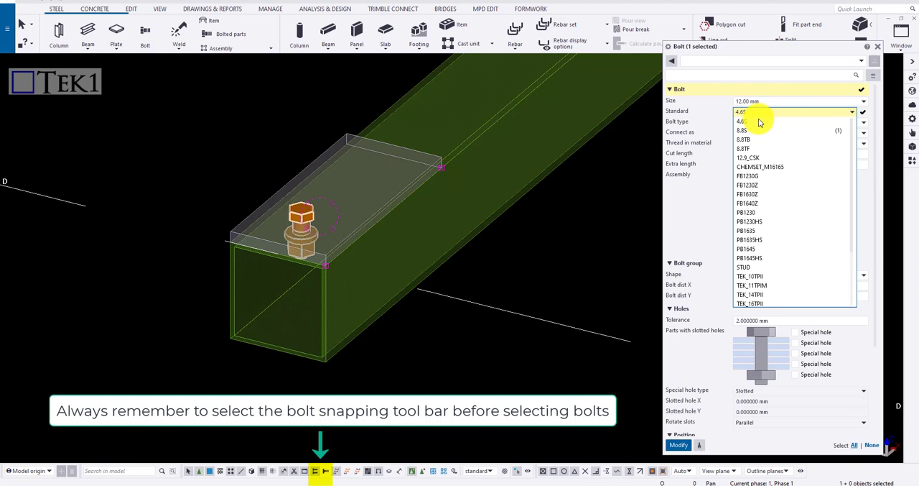
left_click(763, 157)
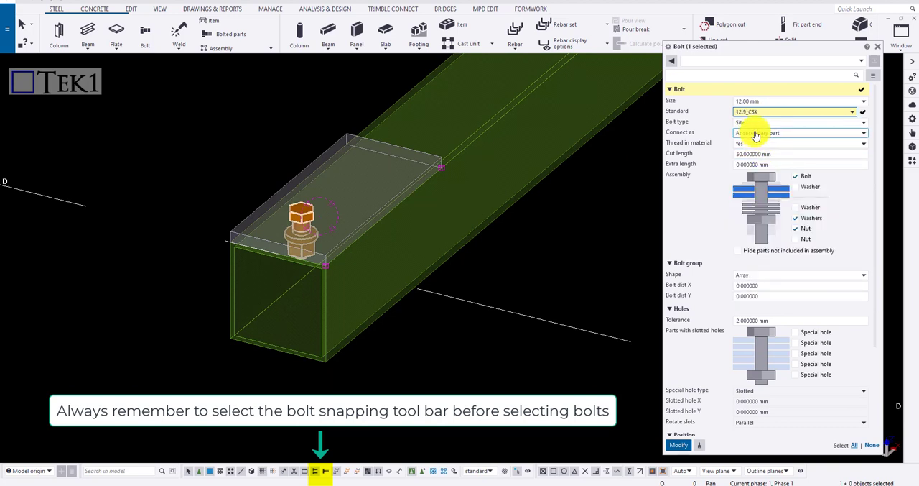
left_click(759, 101)
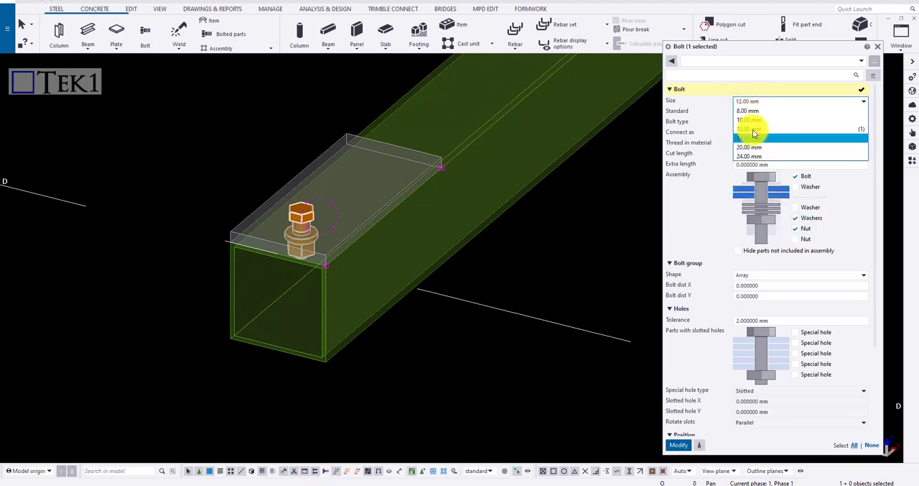
left_click(703, 105)
left_click(740, 112)
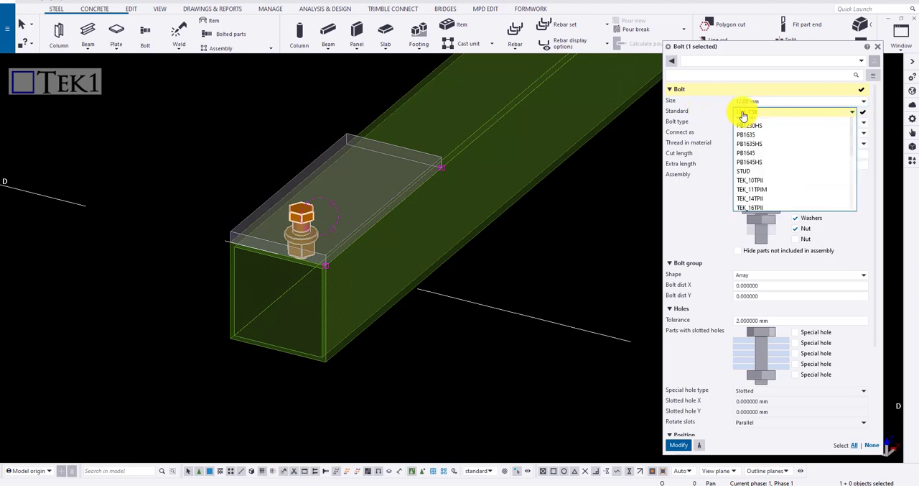
left_click(749, 129)
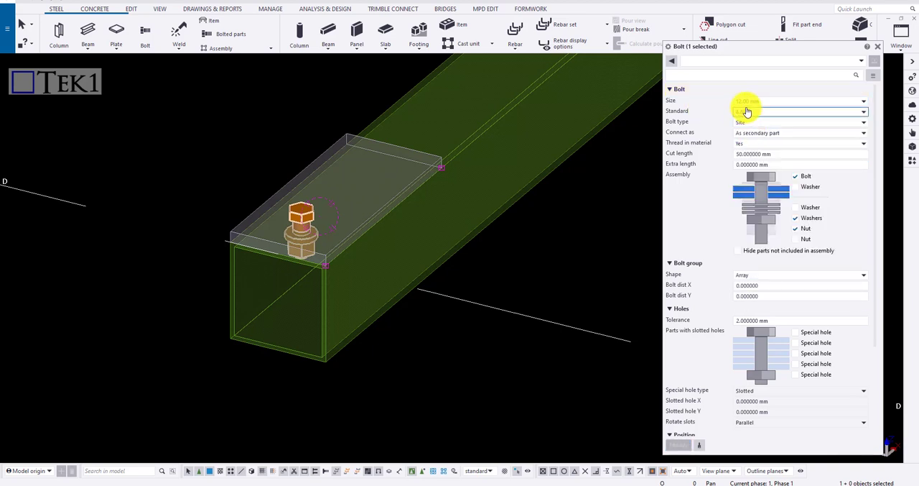
Step: Review the options available for the bolt type, the connection method and the thread in material
left_click(752, 126)
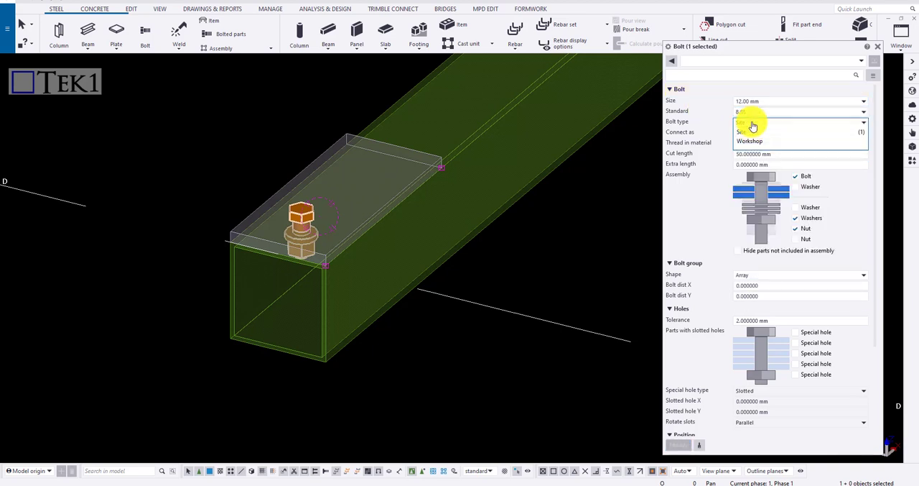
left_click(752, 126)
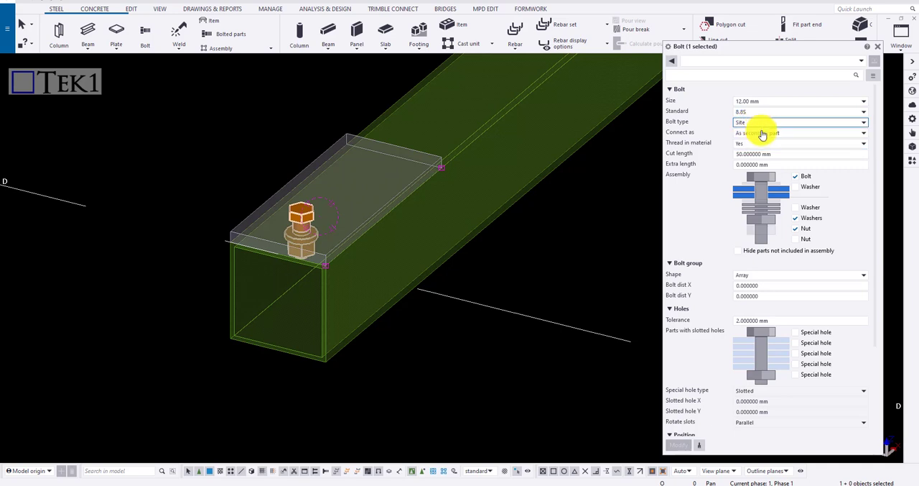
left_click(764, 134)
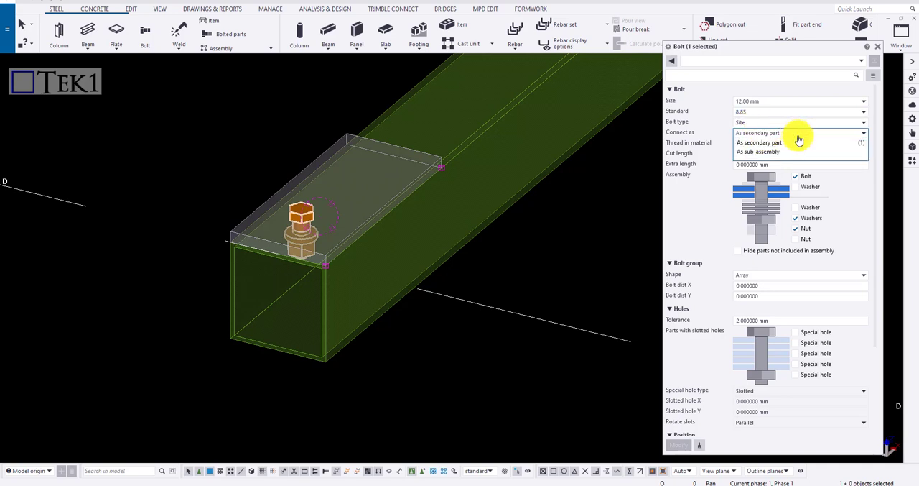
left_click(806, 142)
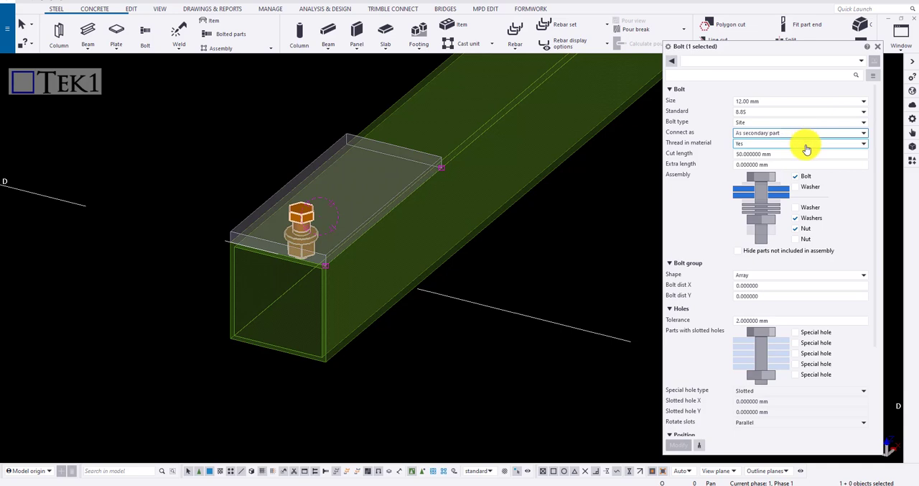
left_click(806, 147)
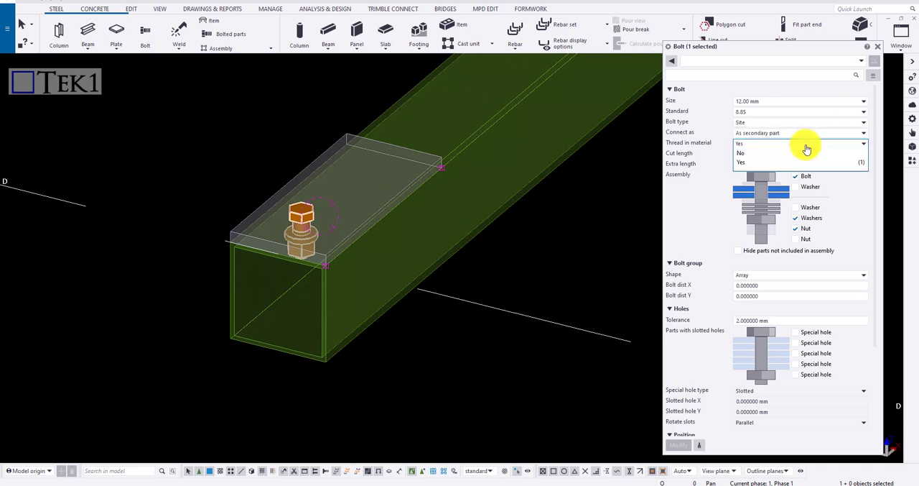
left_click(808, 146)
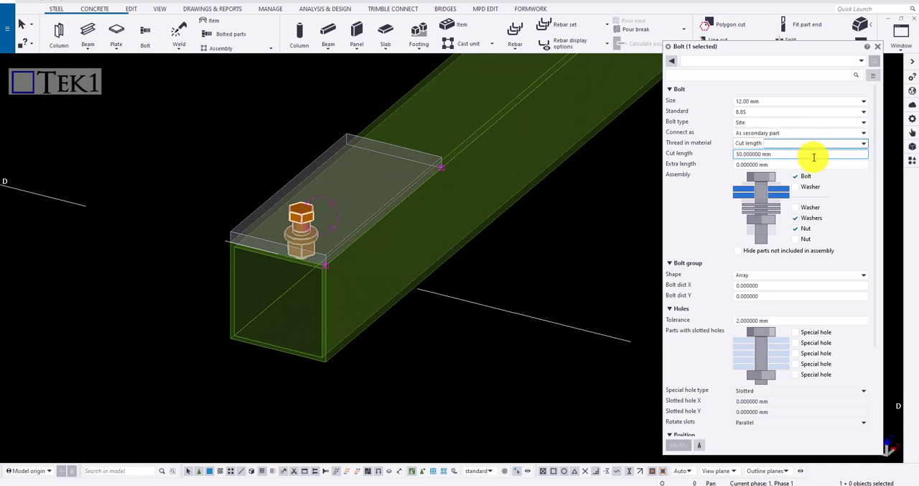
Step: Set the bolt's cut length to 200 mm and apply it
left_click_drag(773, 158, 705, 165)
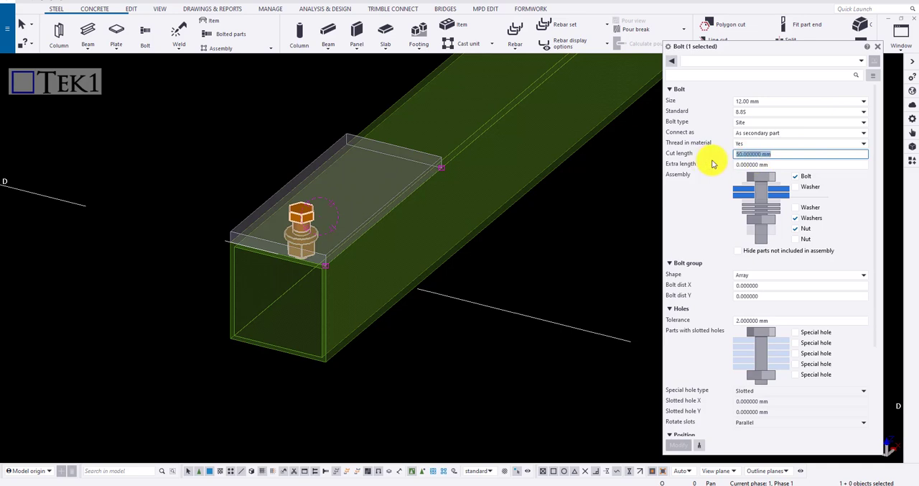
type("200")
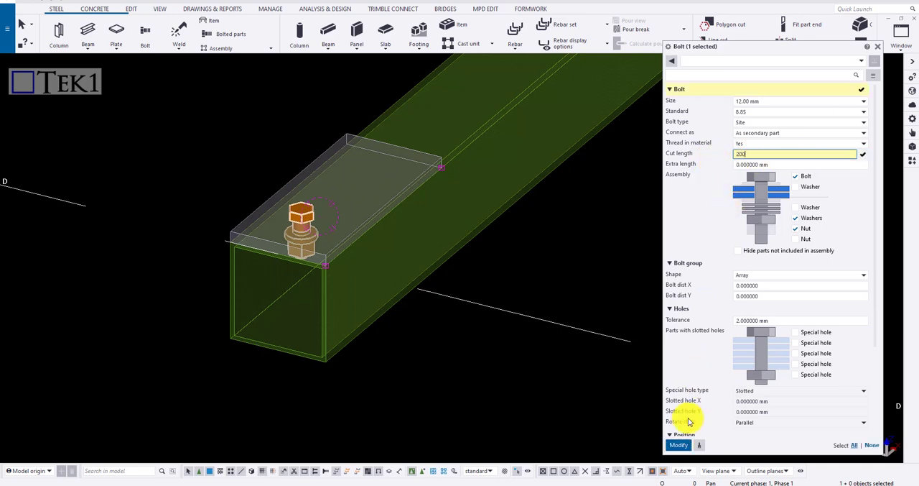
left_click(678, 444)
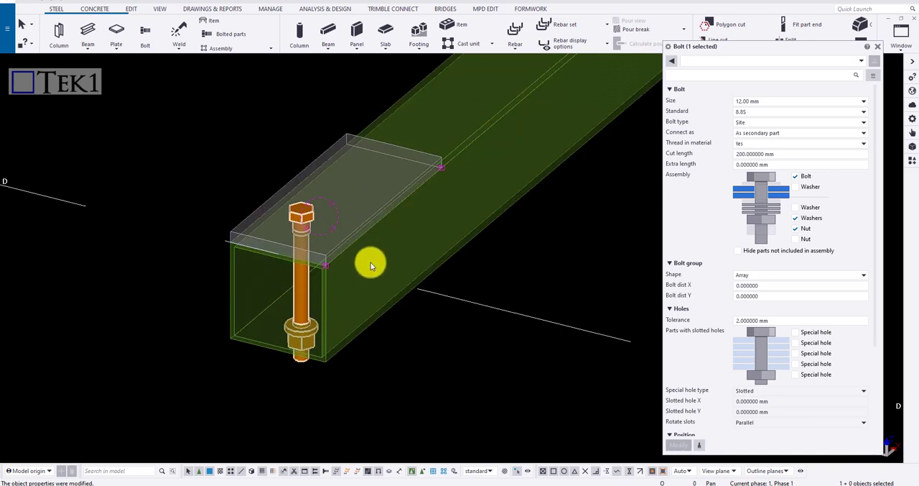
Step: Set the bolt's cut length back to 50 mm and apply it
left_click(786, 156)
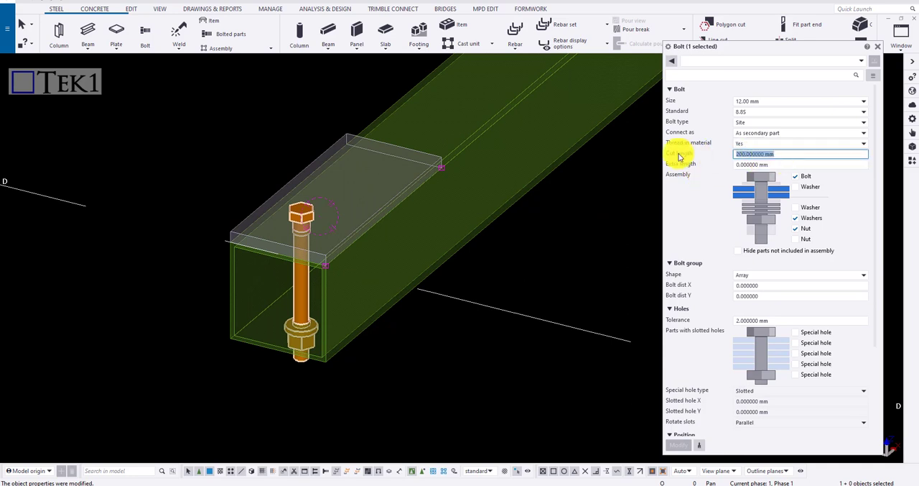
type("50")
left_click(680, 450)
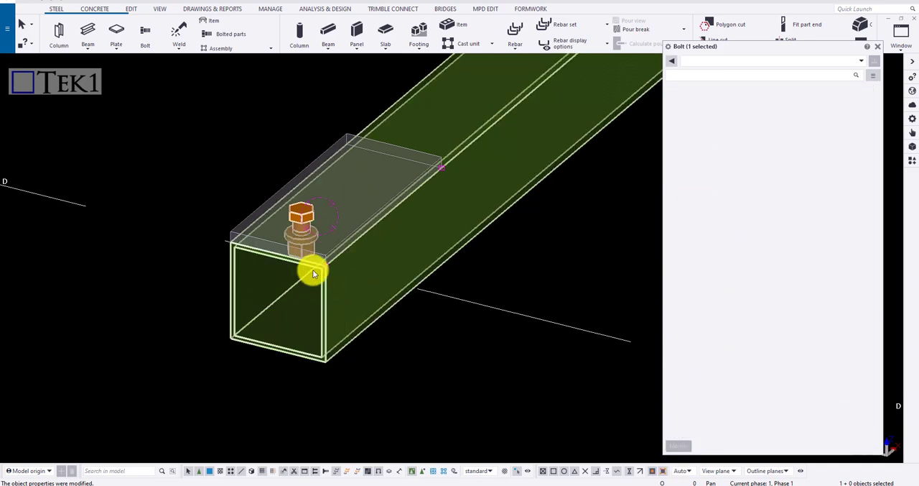
Step: Include all the washers and both nuts in the bolt assembly and apply the change
scroll(309, 267, "up", 3)
scroll(294, 261, "down", 3)
middle_click_drag(294, 261, 279, 241, "ctrl")
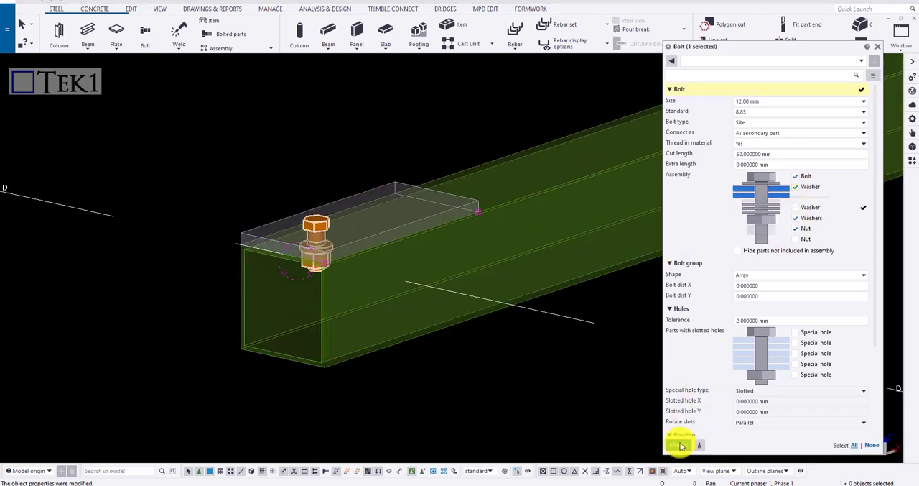
scroll(330, 237, "up", 2)
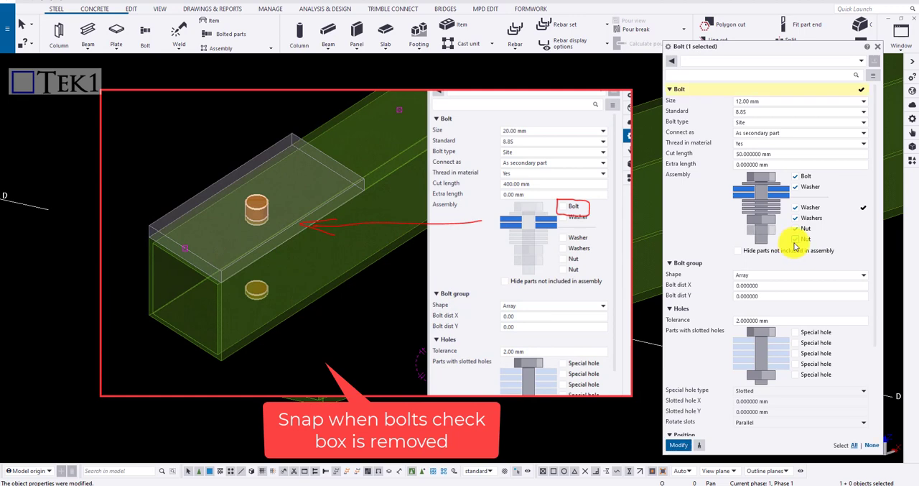
left_click(678, 444)
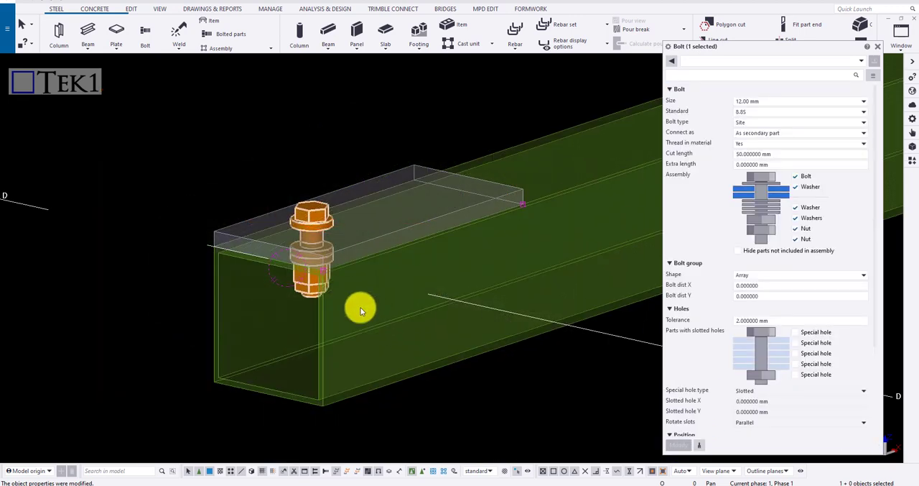
Step: Keep the bolt group shape as Array, set its X bolt distance to 50 mm, and apply it
scroll(826, 258, "down", 1)
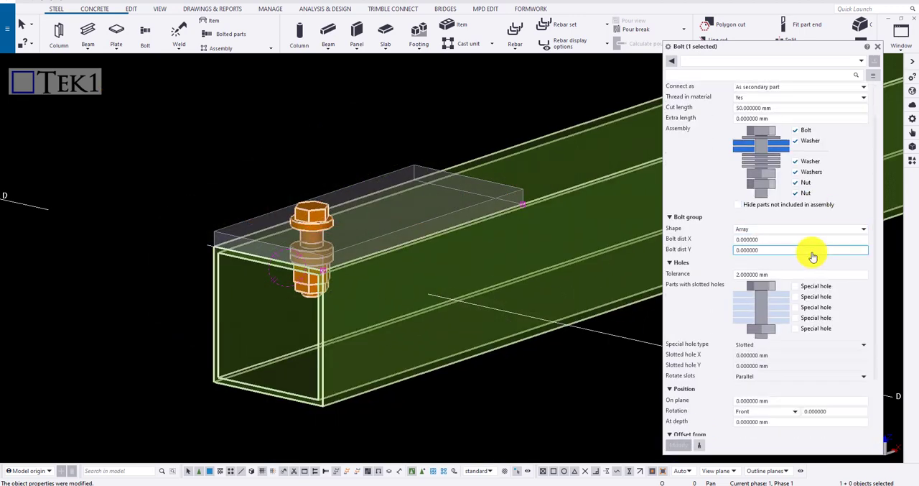
left_click(763, 229)
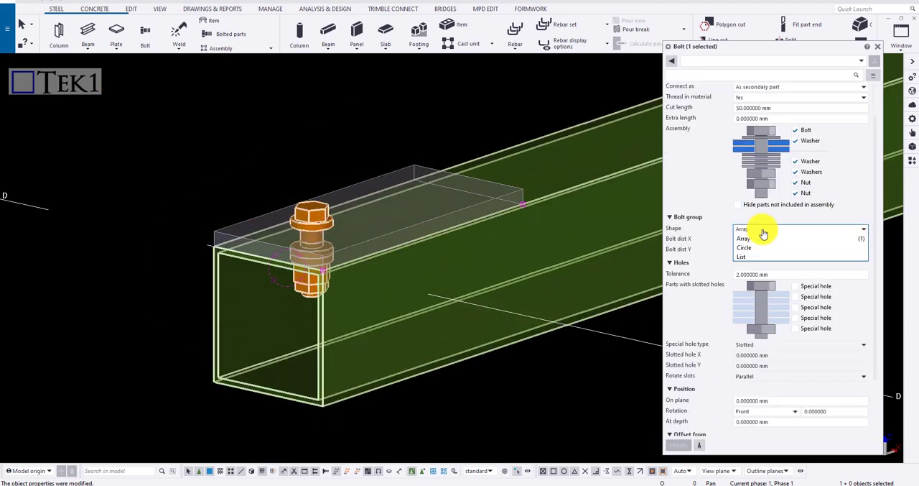
left_click(447, 120)
left_click(766, 237)
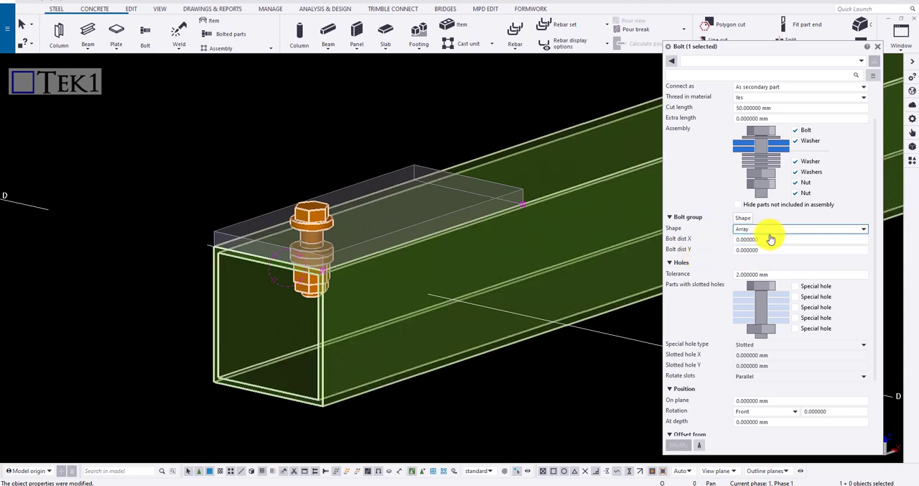
double_click(773, 238)
scroll(409, 240, "down", 5)
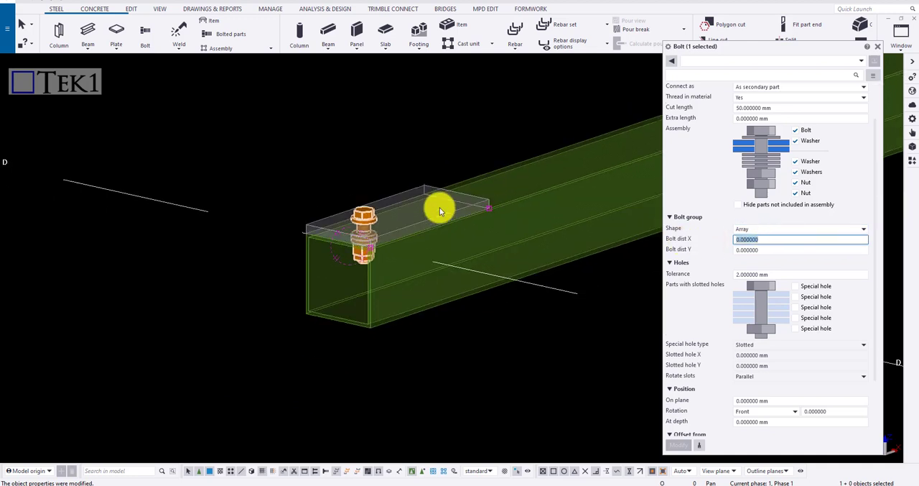
middle_click_drag(441, 214, 416, 281, "ctrl")
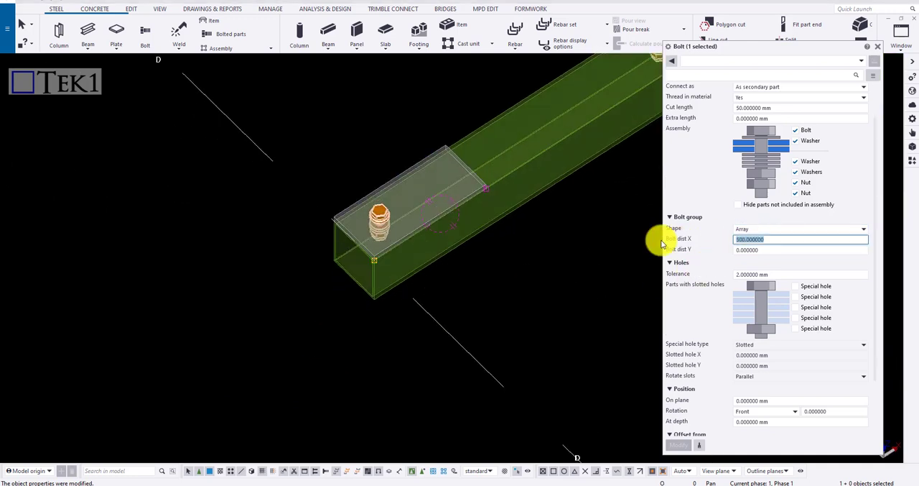
type("50")
left_click(678, 444)
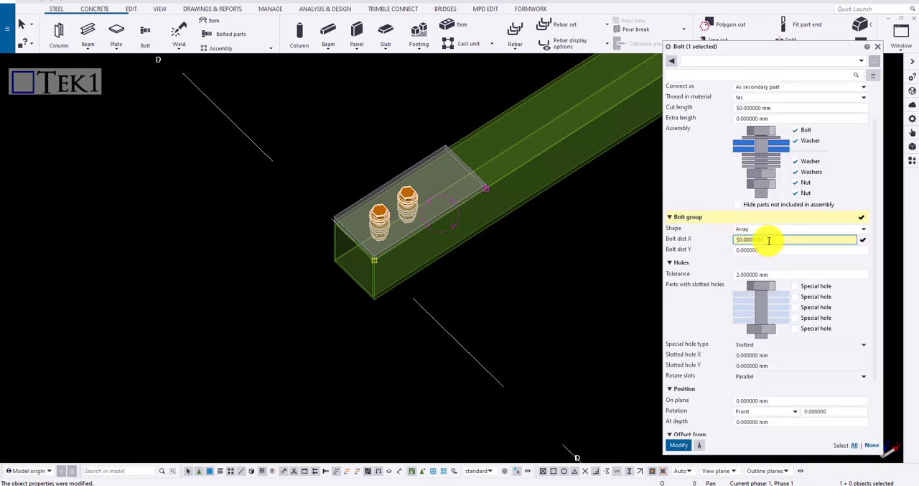
Step: Set the bolt group's X distances to 50 and 30 mm and its Y distance to 30 mm, applying each change
type("30")
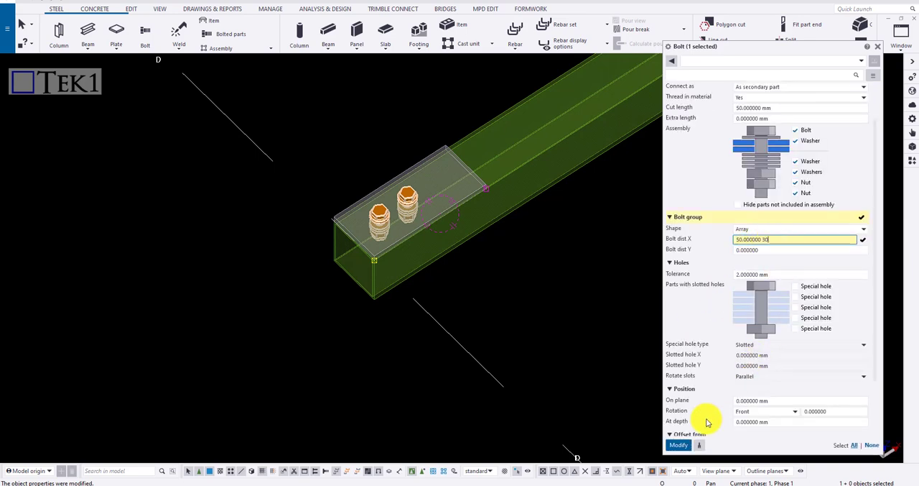
left_click(677, 444)
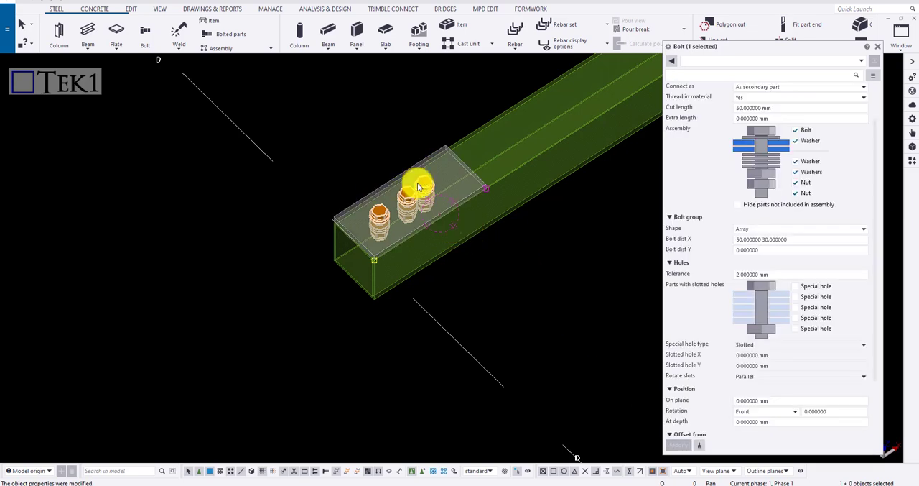
double_click(804, 250)
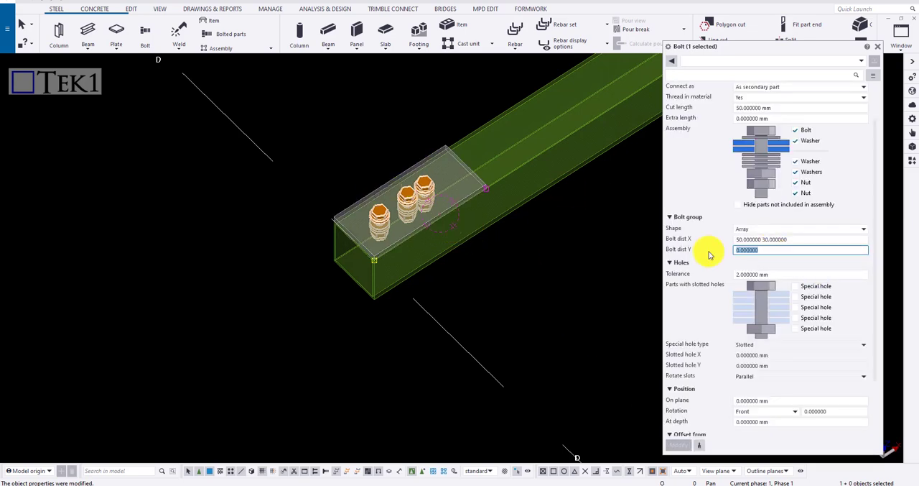
type("30")
left_click(682, 446)
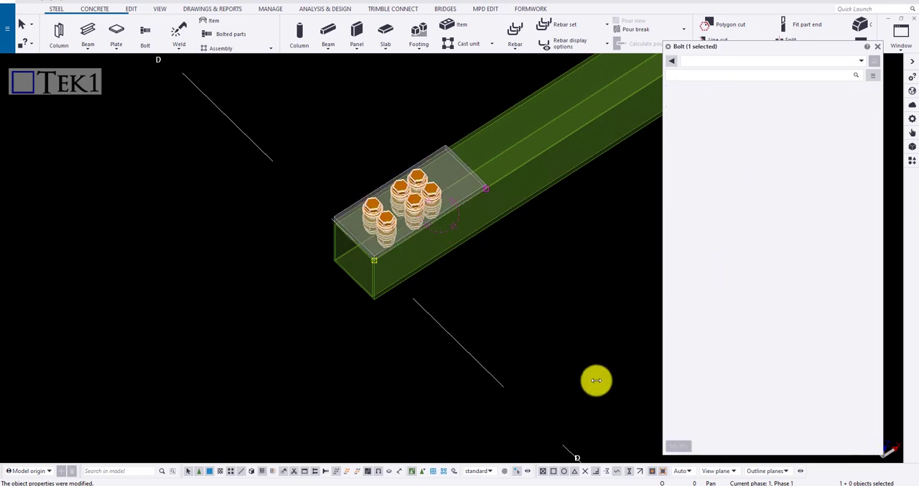
scroll(398, 193, "up", 2)
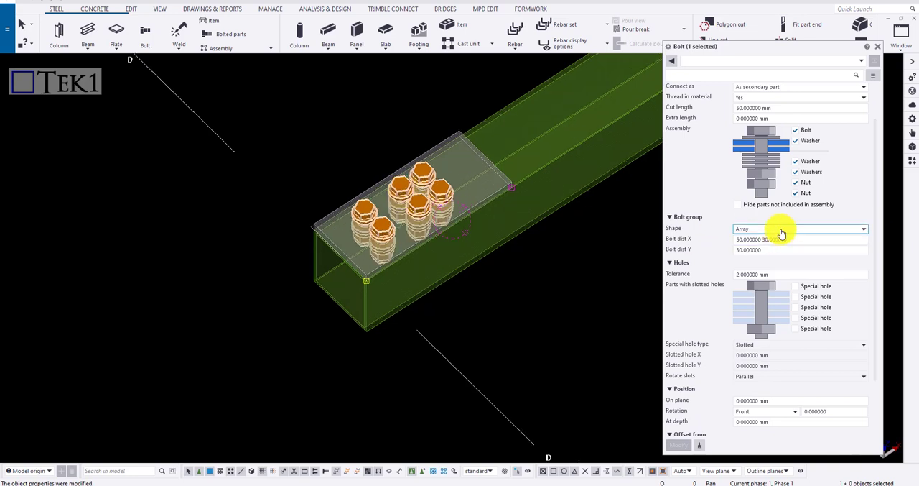
Step: Change the bolt group shape to Circle with 3 bolts and apply it
left_click(783, 231)
left_click(768, 247)
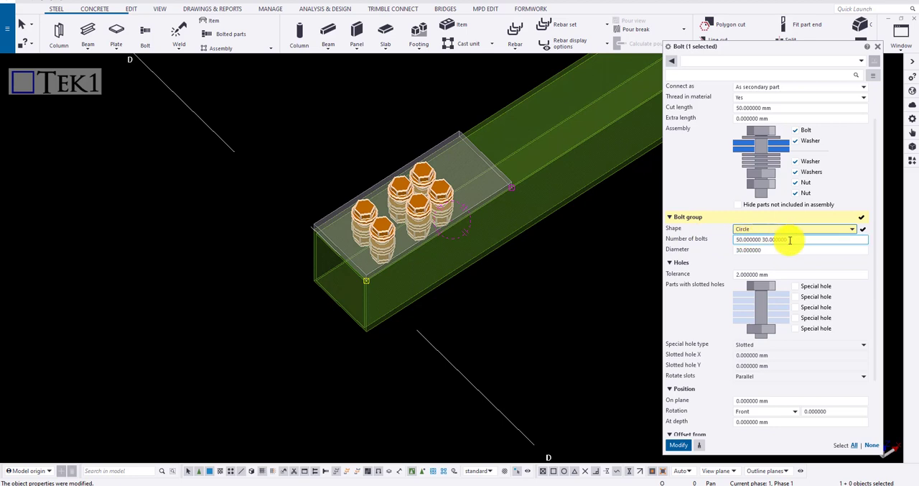
key("Tab")
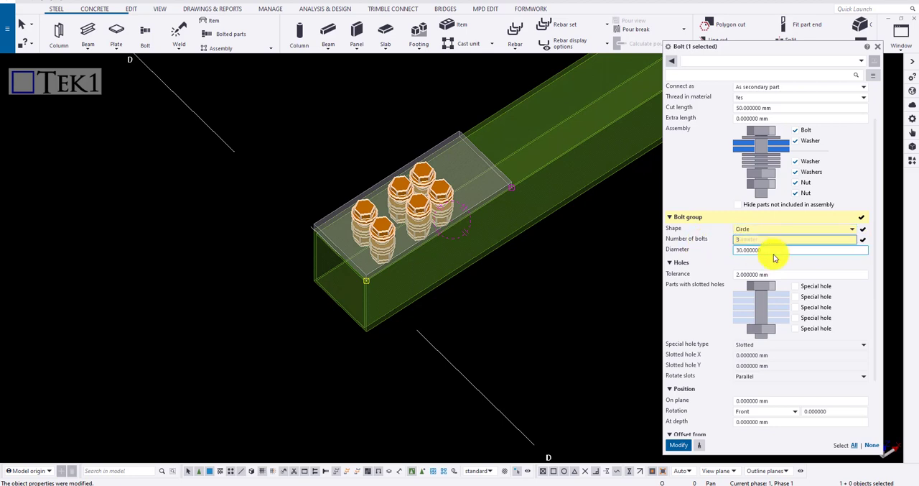
type("3")
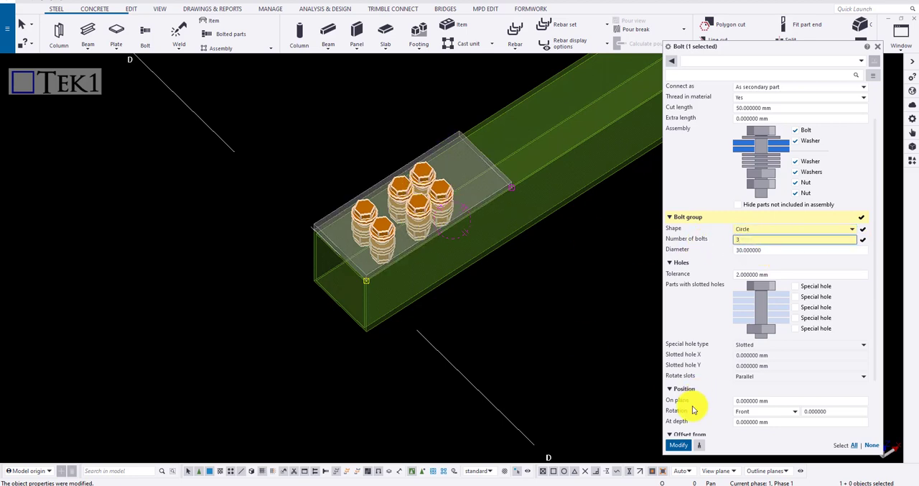
left_click(679, 444)
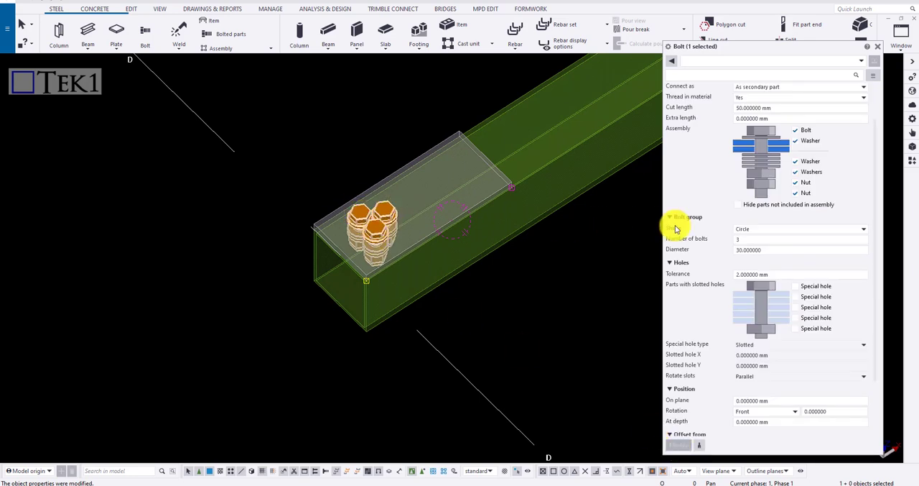
Step: Set the circular bolt group to 4 bolts with a 45 mm diameter, applying each change
double_click(755, 242)
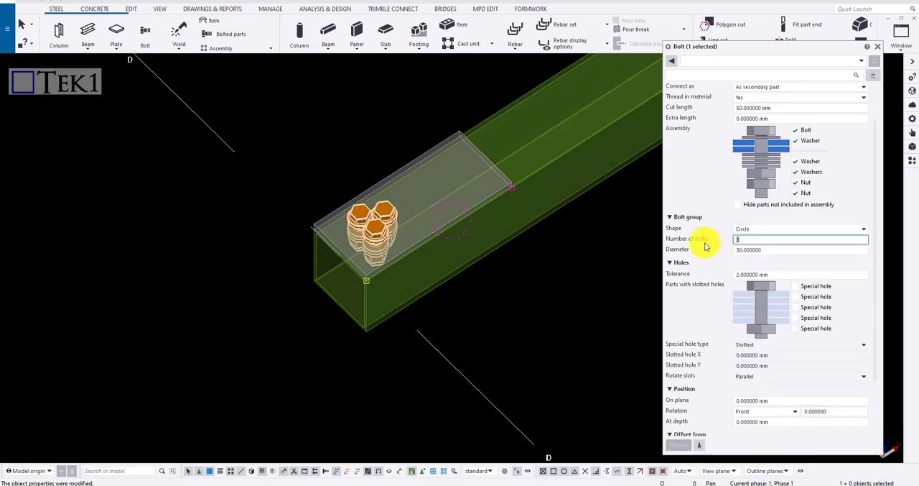
type("4")
left_click(686, 444)
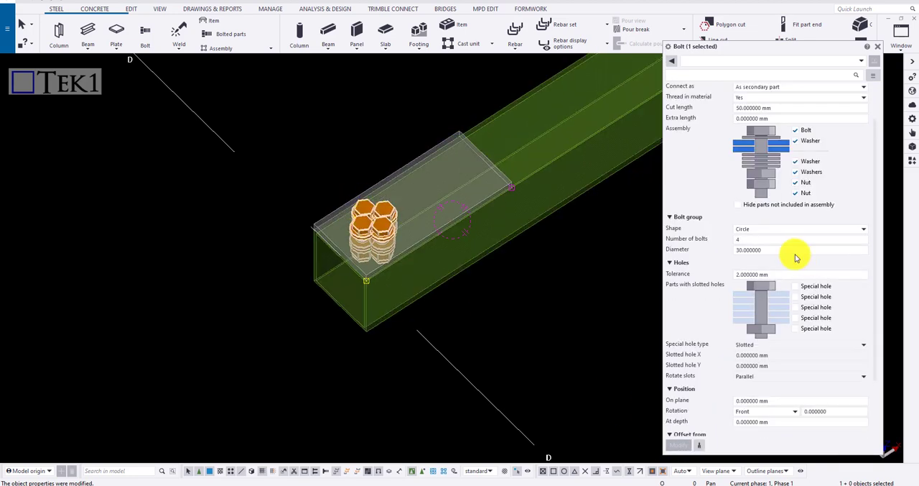
double_click(763, 250)
type("45")
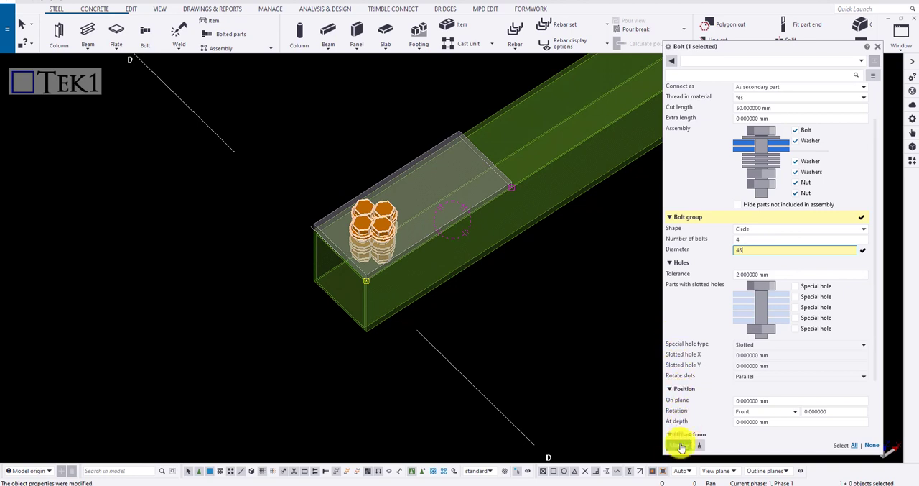
left_click(678, 446)
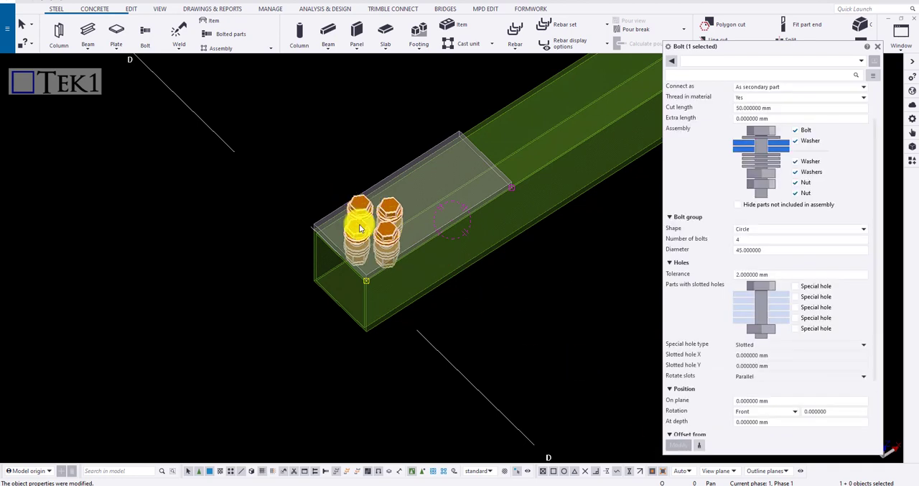
Step: Change the bolt group shape to Array with X distances of 2*50 mm and a Y distance of 40 mm, and apply it
left_click(747, 231)
left_click(747, 239)
left_click_drag(764, 240, 675, 244)
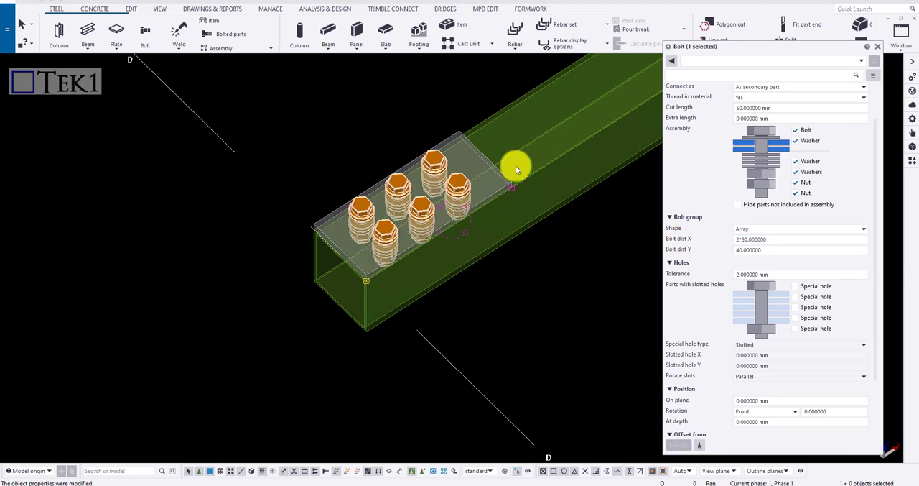
scroll(483, 158, "up", 5)
scroll(522, 146, "down", 2)
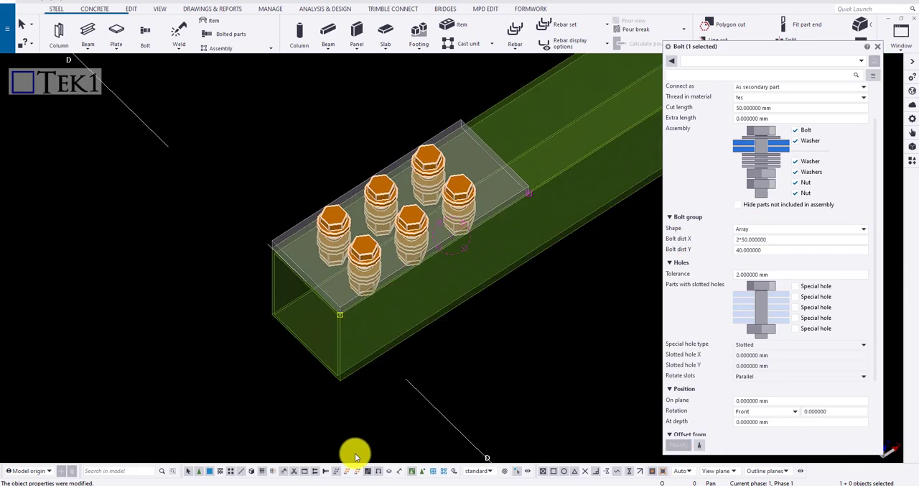
Step: Enable selection of single bolts and delete both end bolts of the near row and the middle bolt of the far row
left_click(326, 472)
left_click(363, 262)
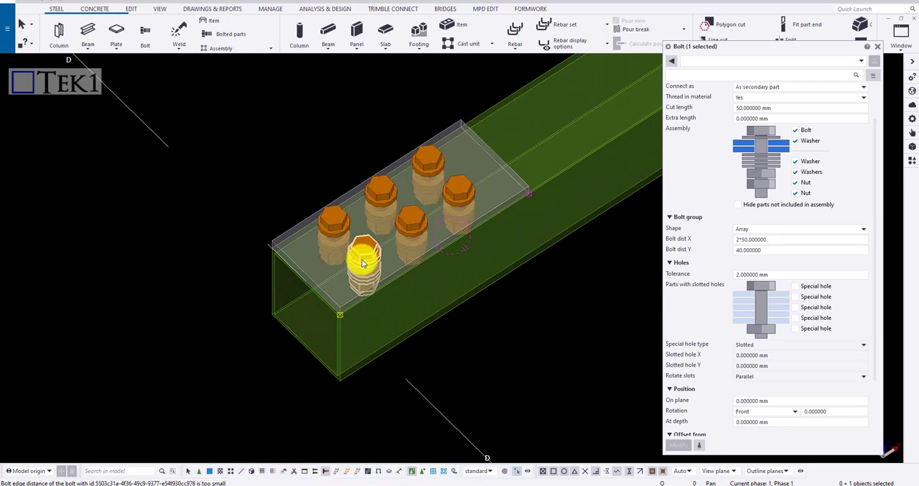
key("Delete")
left_click(389, 198)
key("Delete")
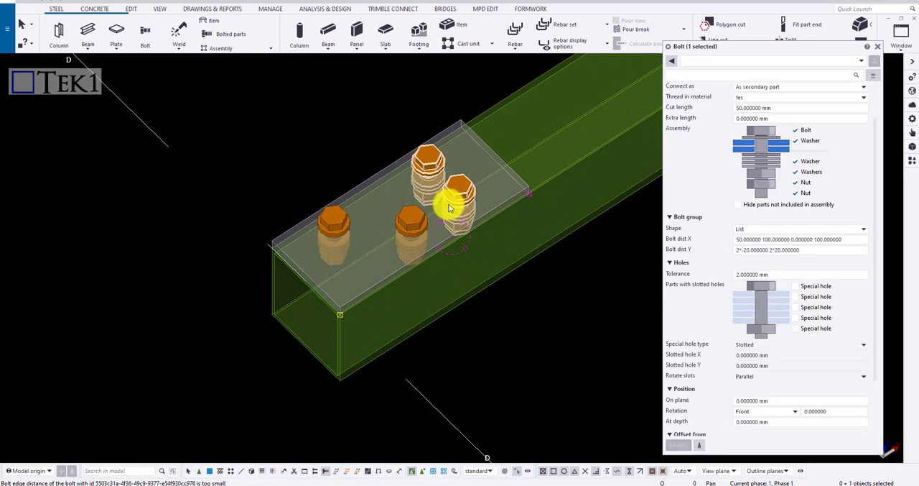
left_click(451, 206)
key("Delete")
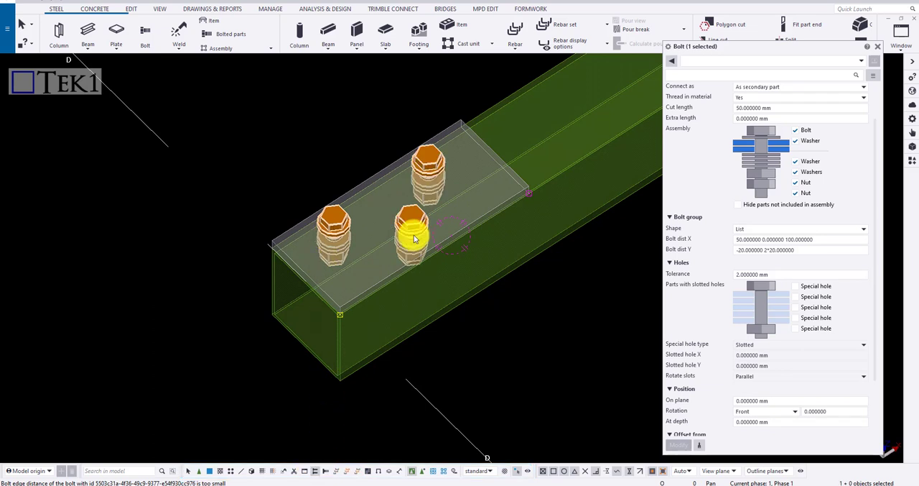
Step: Examine the bolt group's List distances, the hole tolerance, and how the remaining bolts pass through the plate and beam
left_click(785, 240)
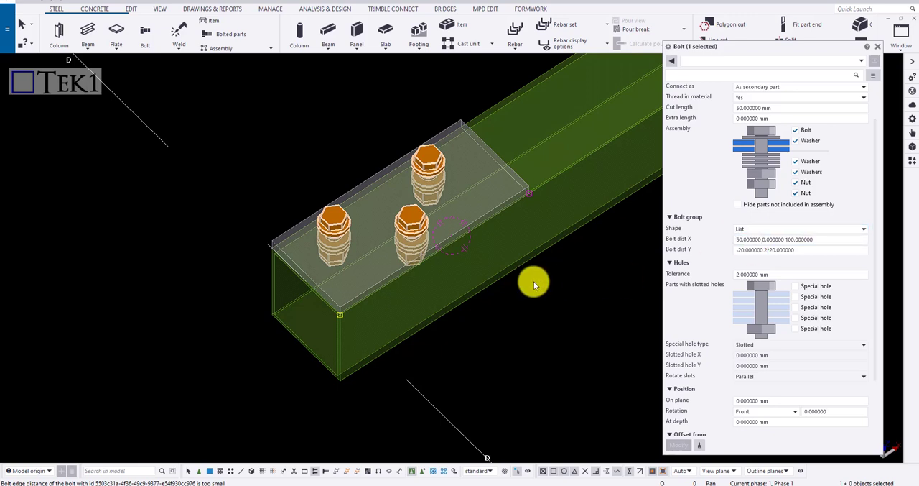
scroll(535, 230, "down", 2)
scroll(533, 320, "down", 1)
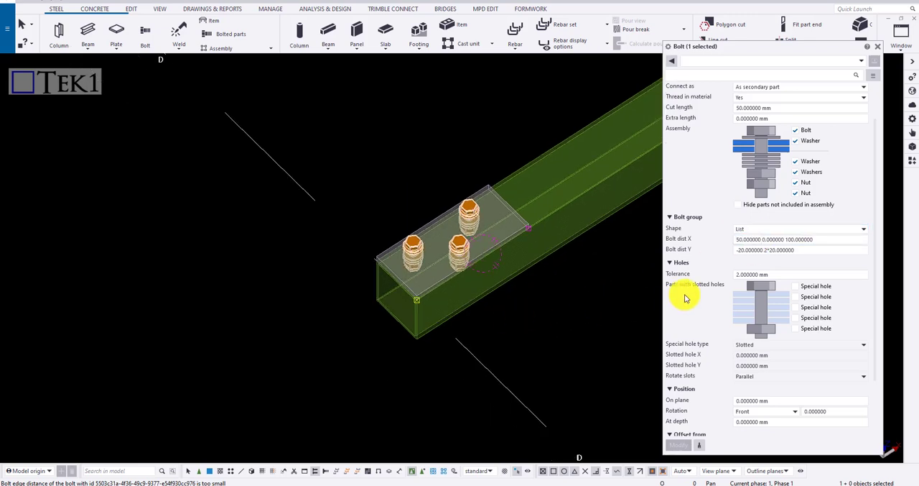
scroll(718, 287, "up", 1)
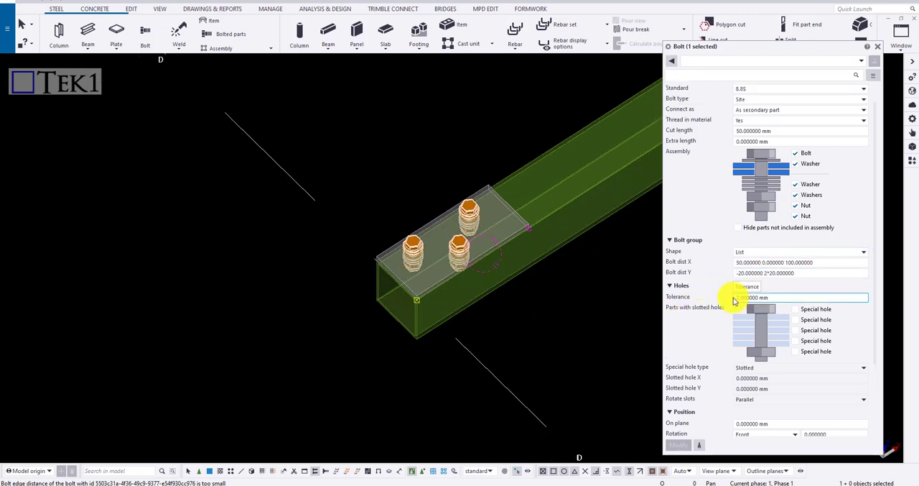
scroll(734, 300, "up", 1)
scroll(460, 245, "up", 4)
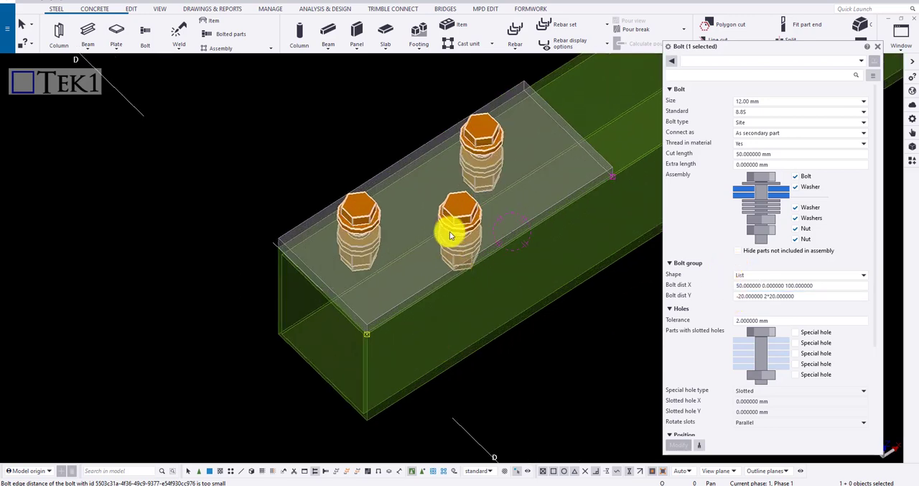
middle_click_drag(458, 234, 452, 153, "ctrl")
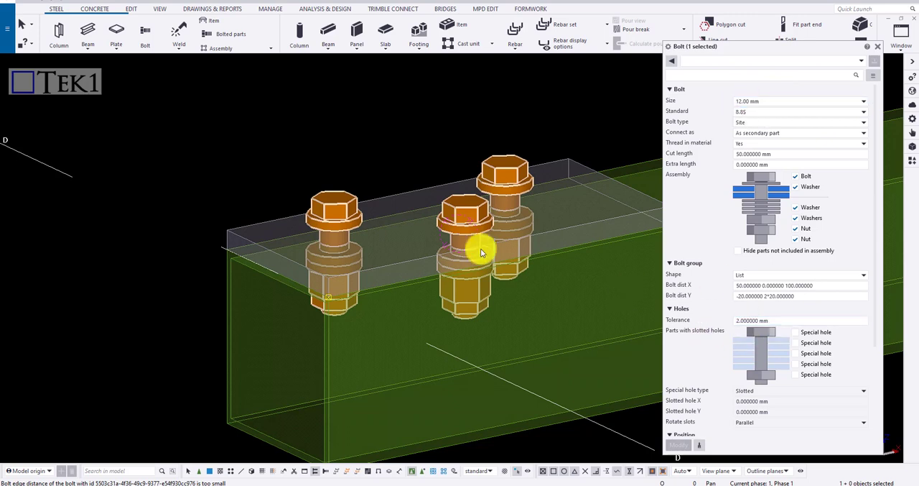
scroll(480, 248, "down", 2)
middle_click_drag(481, 249, 510, 290, "ctrl")
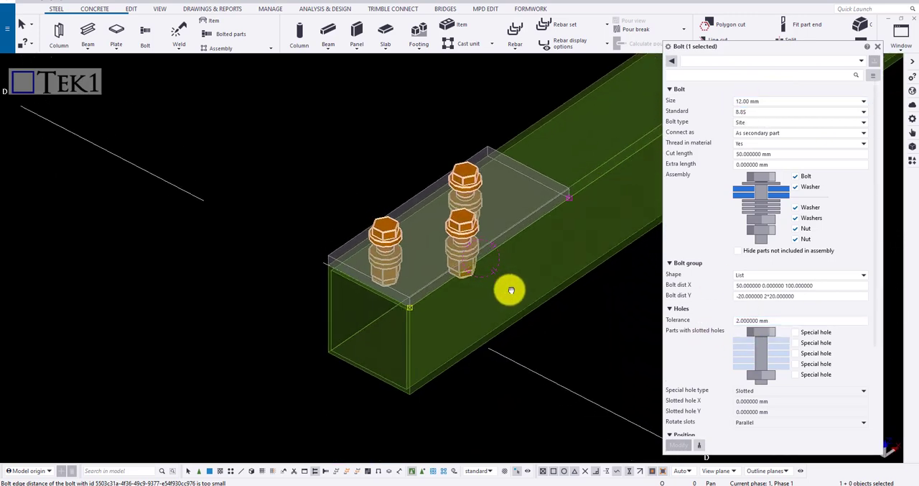
Step: Enable the slotted special hole for the first part, set its slotted hole X to 10 mm, and apply it
left_click(795, 332)
scroll(476, 262, "up", 3)
middle_click_drag(441, 273, 422, 241, "ctrl")
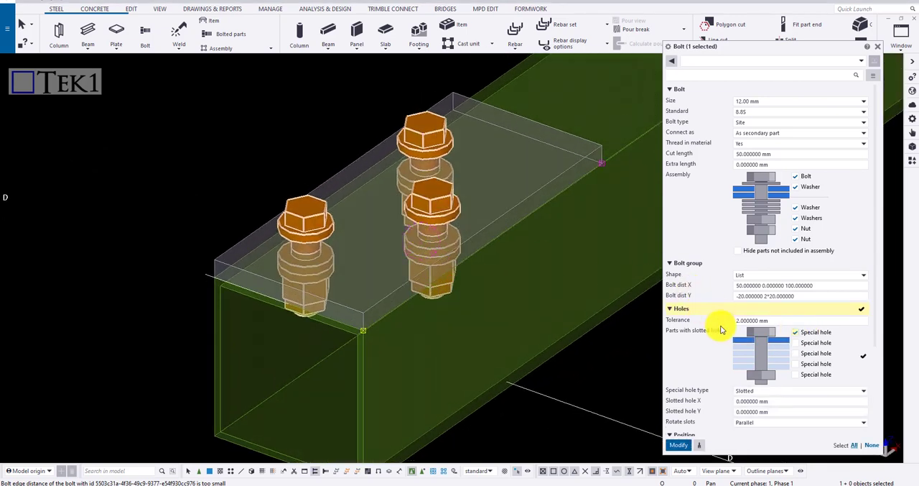
left_click(763, 401)
type("10")
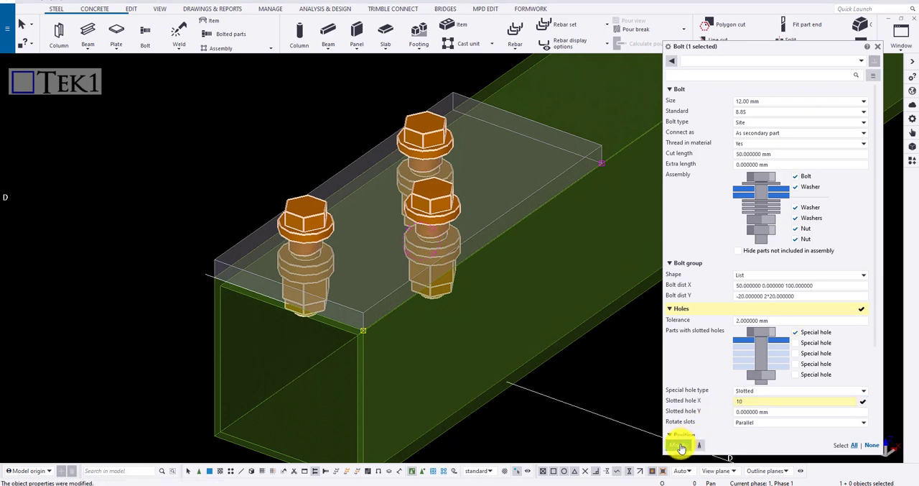
left_click(680, 446)
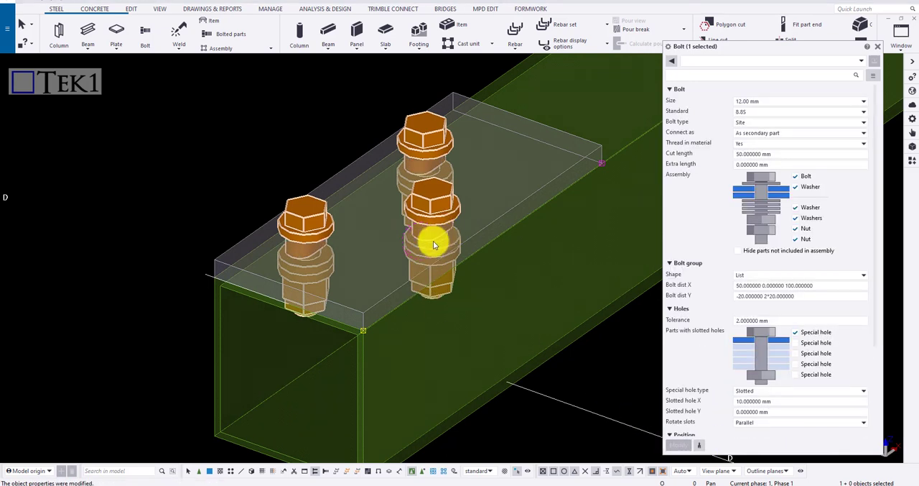
Step: Enable the special hole for the second part as well and apply the change
scroll(793, 352, "down", 1)
left_click(795, 296)
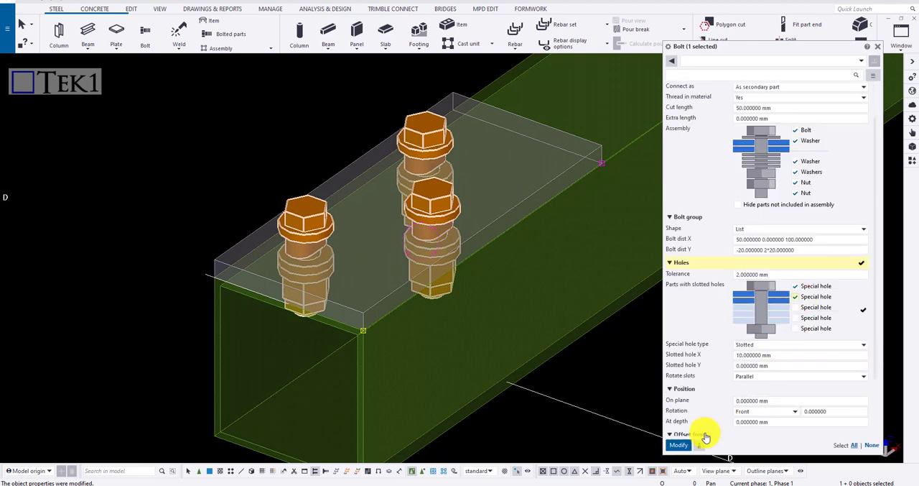
left_click(688, 445)
left_click(751, 367)
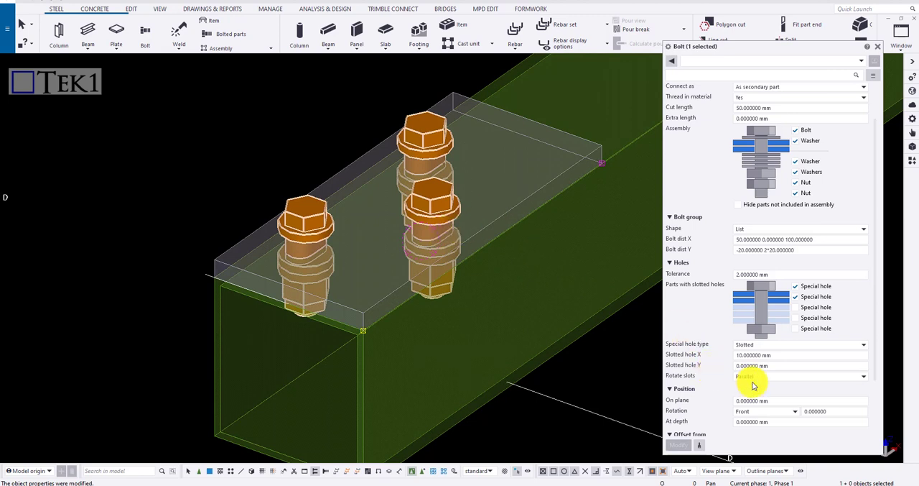
Step: Try the slot rotation options Odd and Even, applying each to the bolt group
left_click(754, 376)
left_click(750, 387)
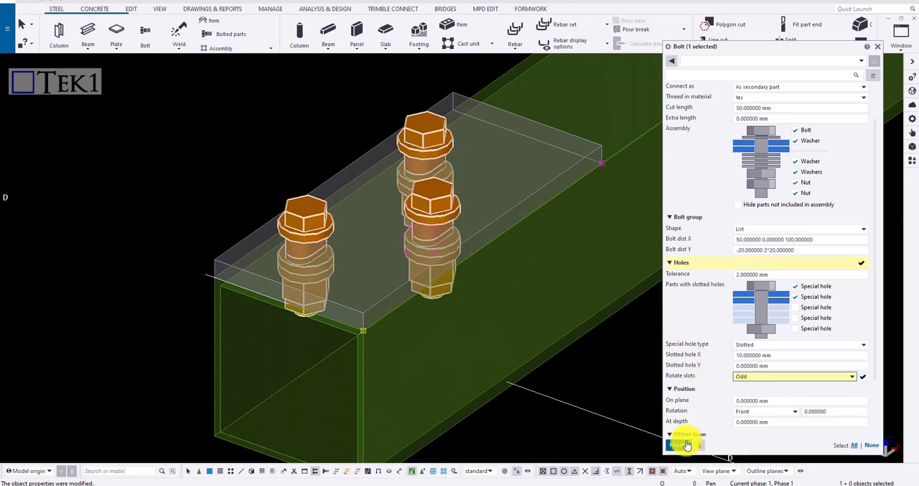
left_click(675, 445)
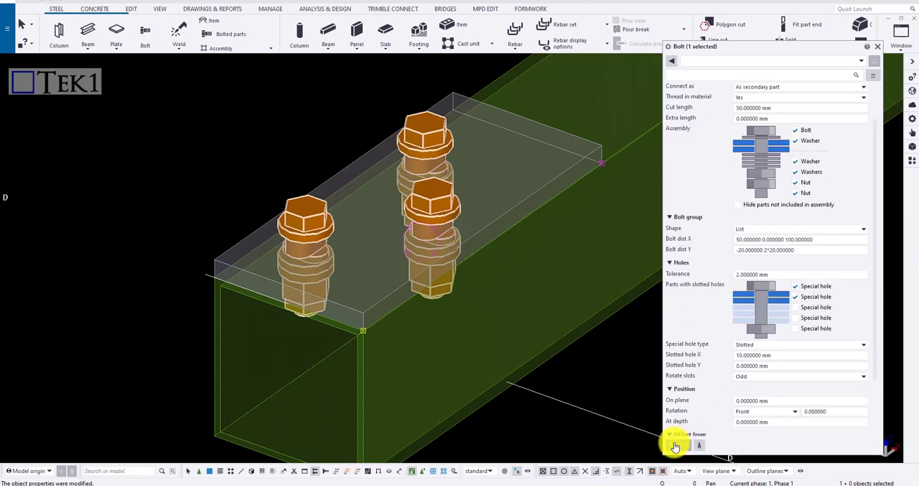
left_click(760, 376)
left_click(744, 395)
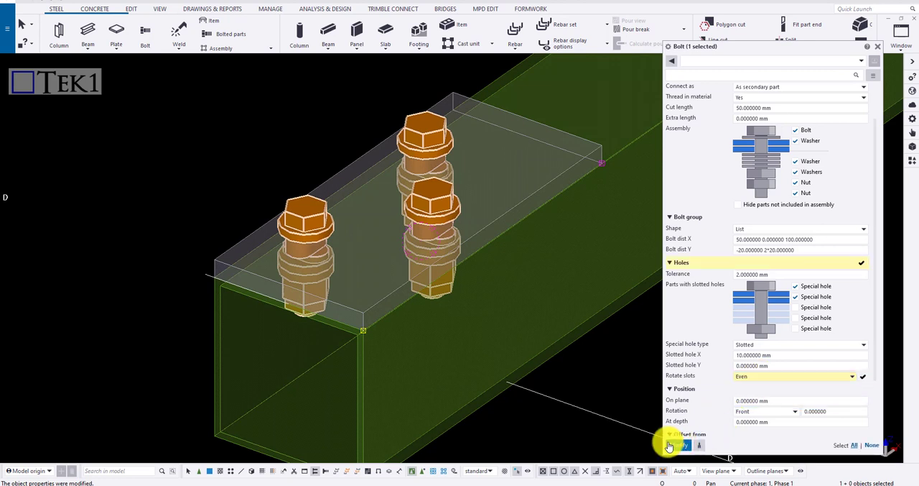
left_click(669, 445)
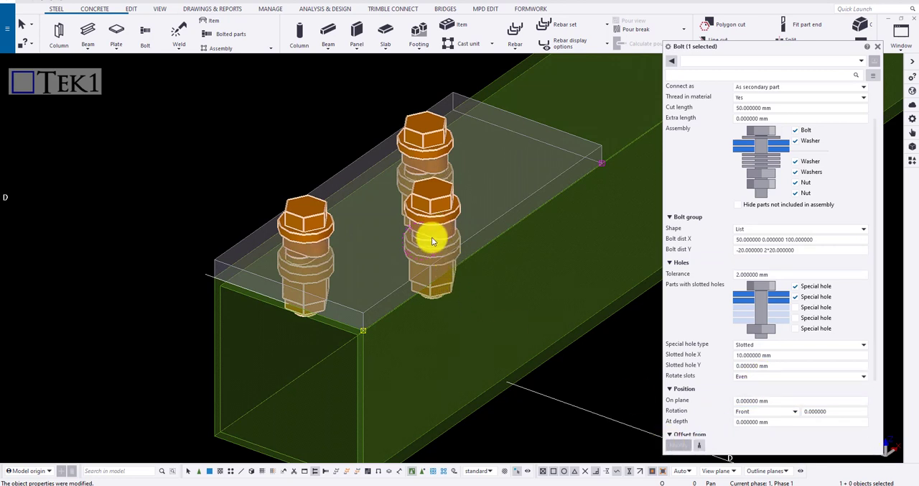
Step: Set the slot rotation back to Parallel and apply it
left_click(817, 377)
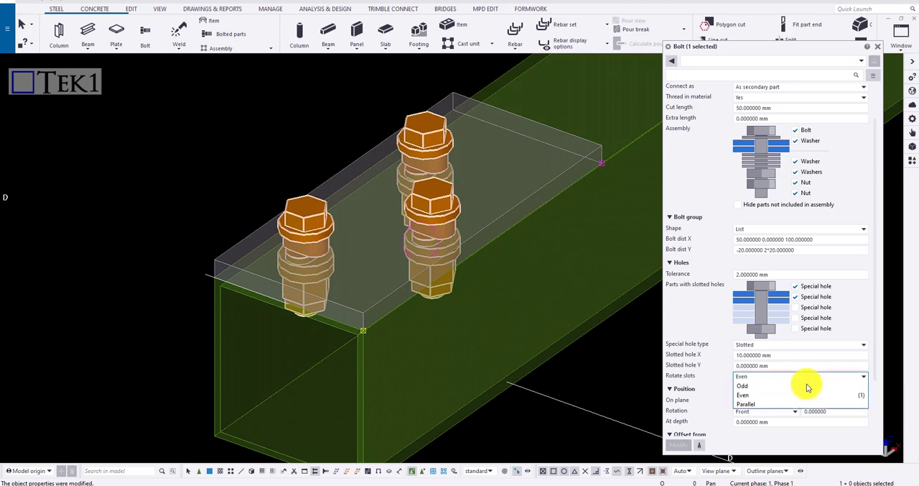
left_click(761, 405)
left_click(683, 445)
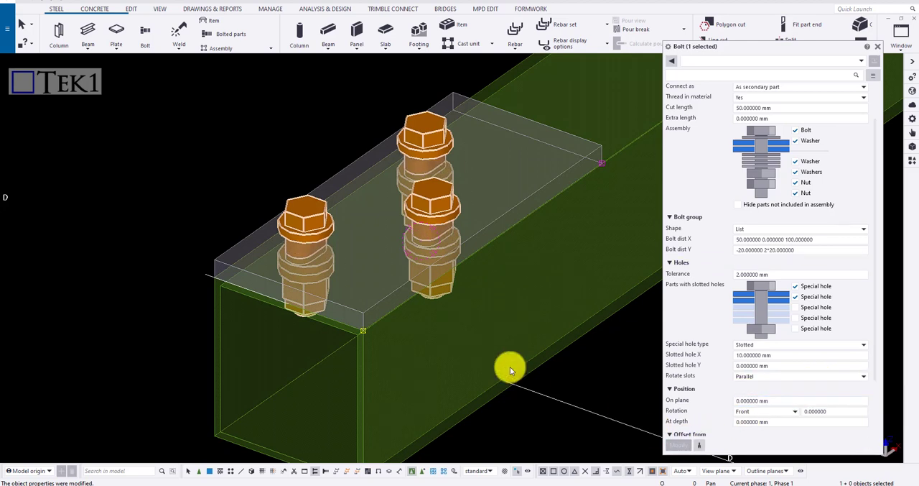
Step: Try the Oversized special hole type with a 10 mm oversize on the bolt group and apply it
scroll(479, 193, "down", 1)
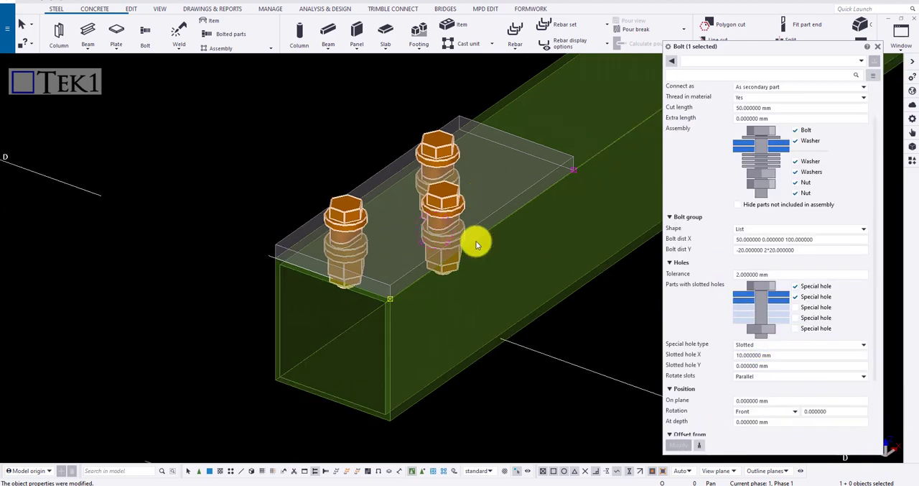
scroll(469, 293, "up", 1)
left_click(762, 345)
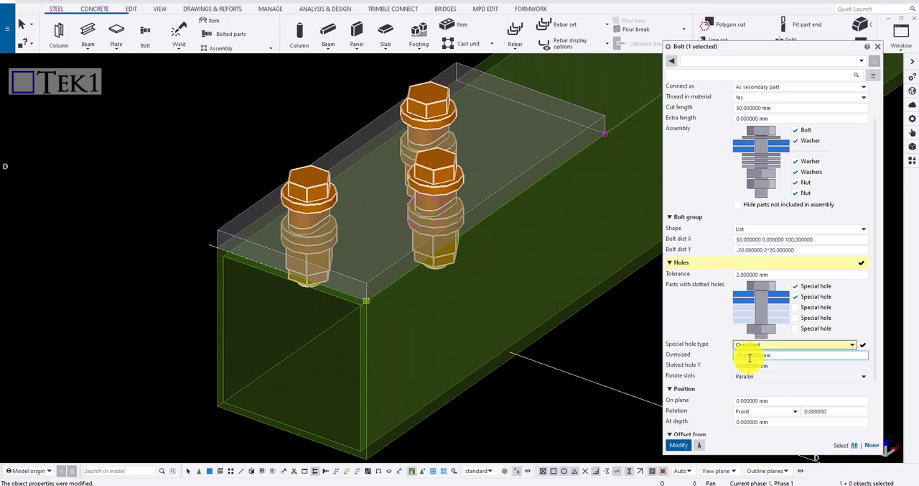
left_click_drag(780, 355, 722, 360)
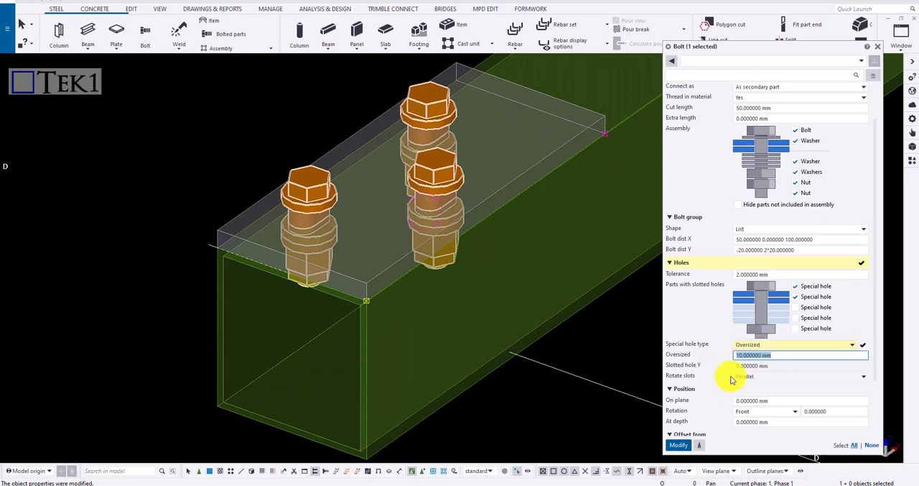
left_click(679, 444)
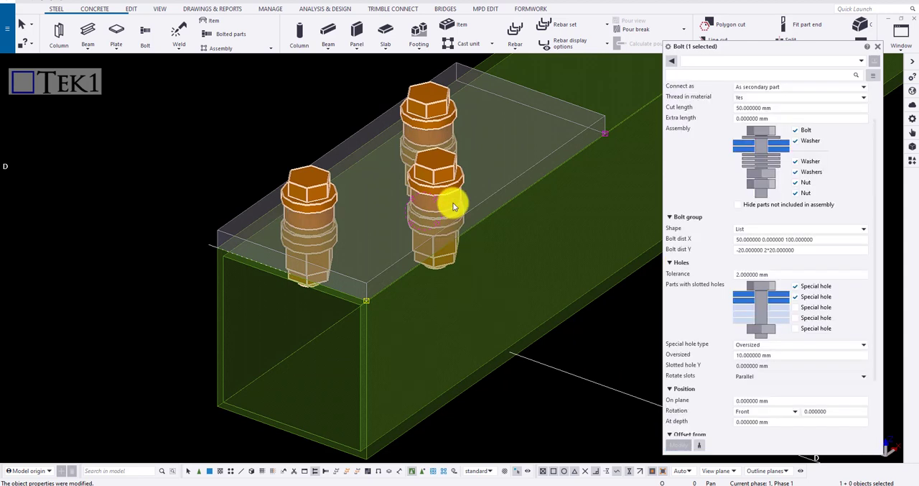
Step: Try the No hole special hole type on the bolt group and apply it
left_click(736, 346)
left_click(744, 374)
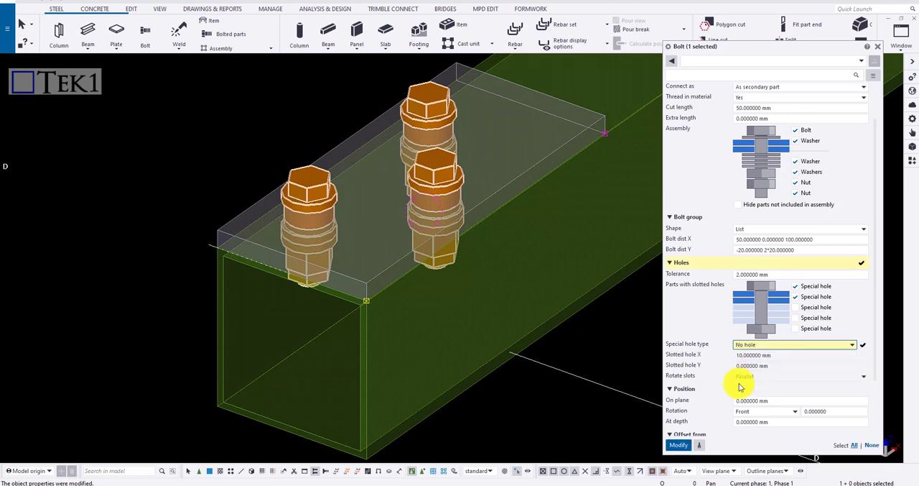
left_click(679, 444)
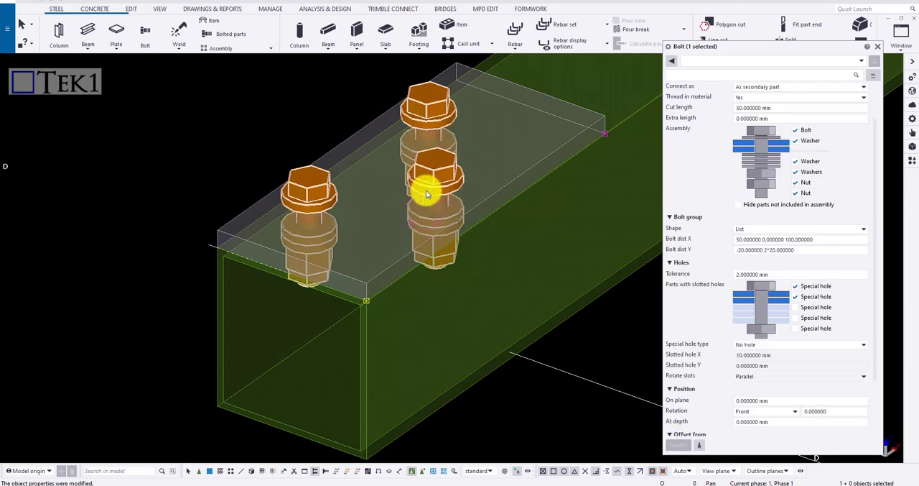
Step: Set the bolt group's on plane position to 10 mm and apply the change
scroll(791, 333, "down", 3)
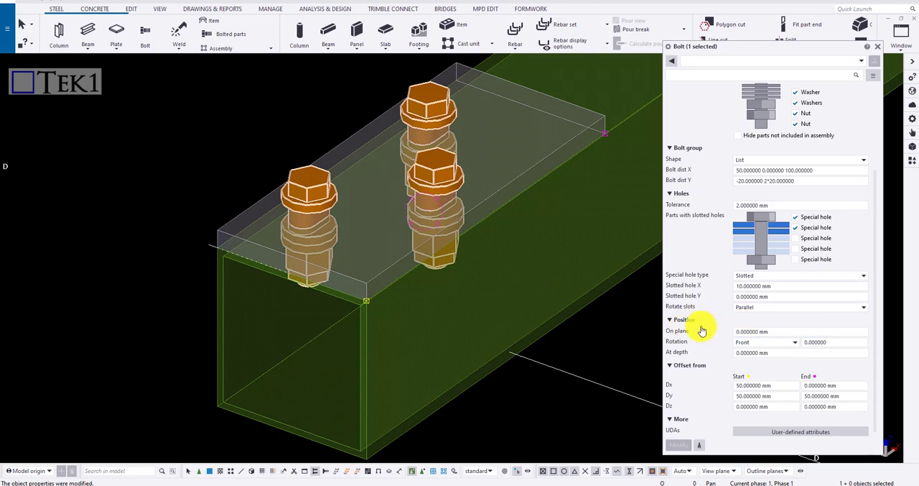
triple_click(784, 331)
type("10")
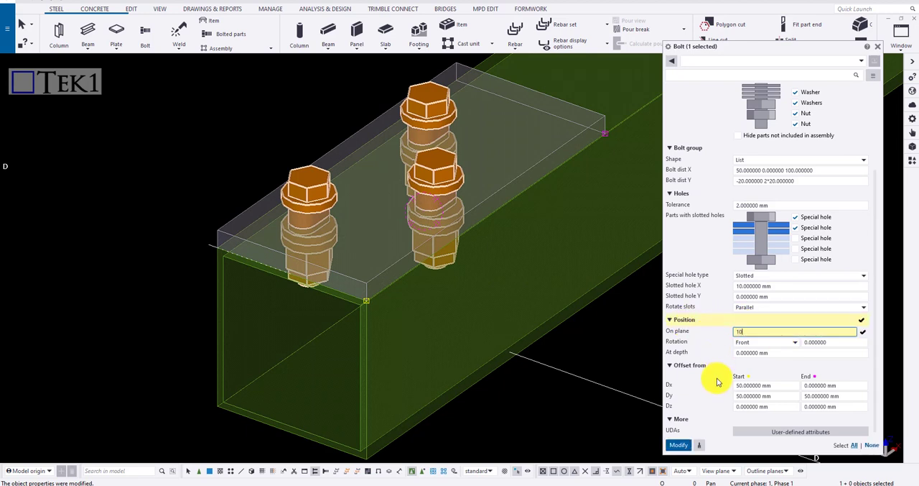
left_click(678, 445)
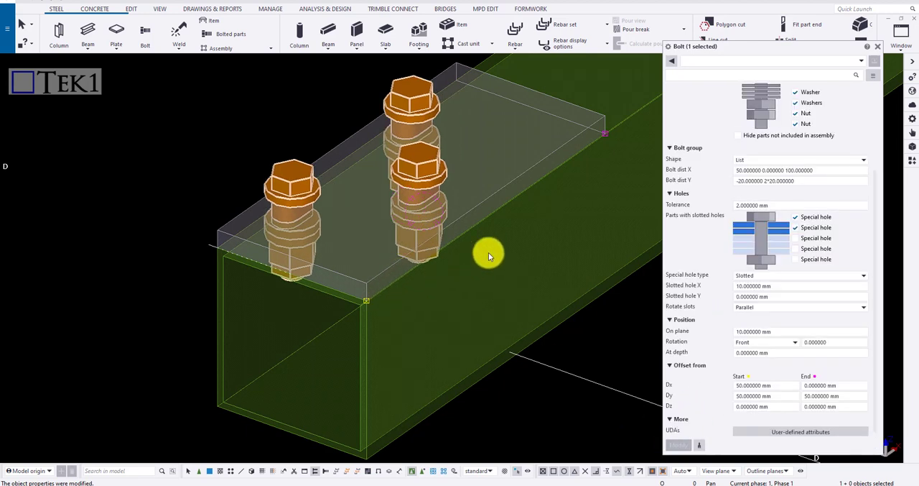
Step: Set the bolt group's start offset Dx to 25 mm and apply it
left_click(786, 351)
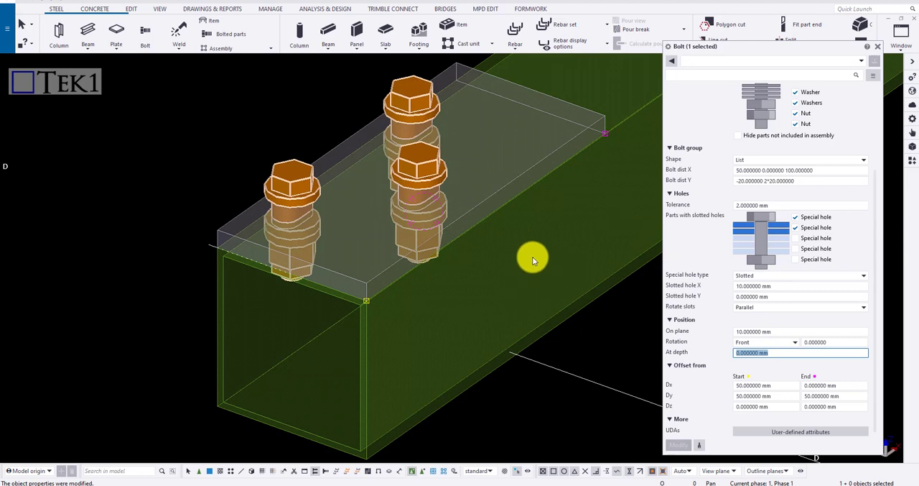
scroll(532, 256, "down", 3)
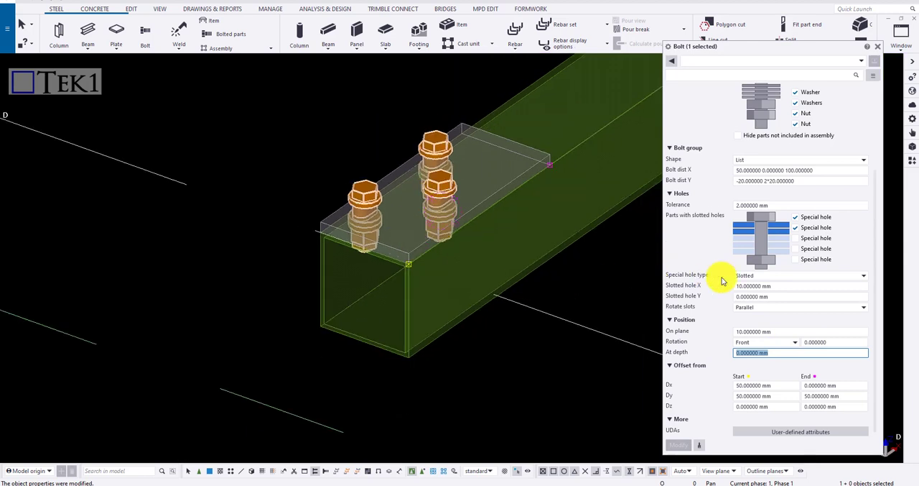
scroll(686, 278, "down", 1)
left_click(786, 381)
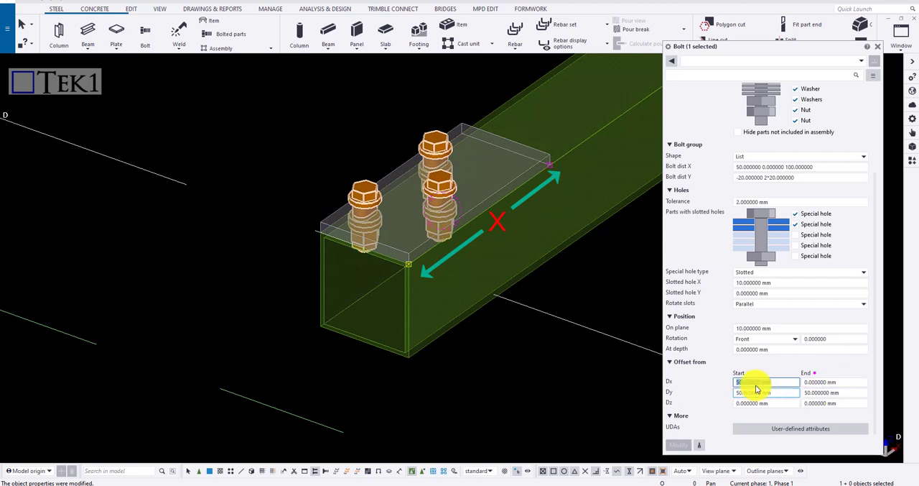
type("25")
key("Tab")
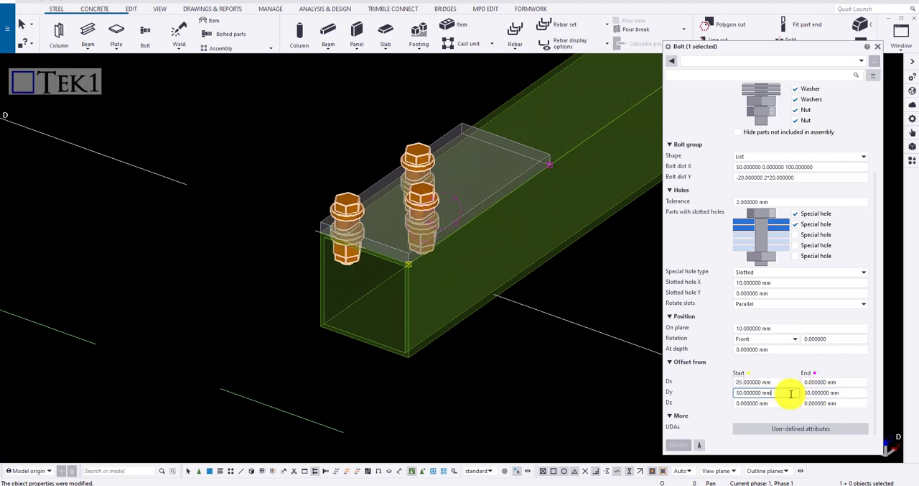
Step: Try a start offset Dz of 20 mm on the bolt group and apply it
scroll(445, 200, "up", 5)
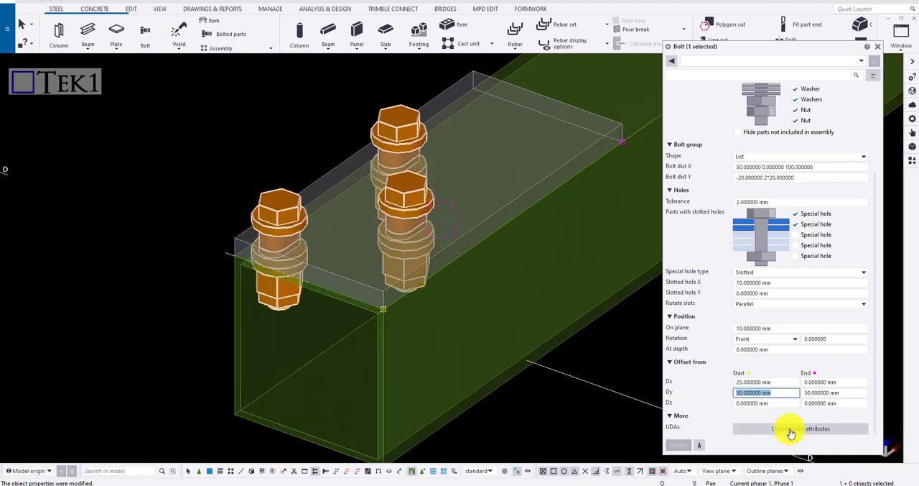
left_click(786, 403)
type("20")
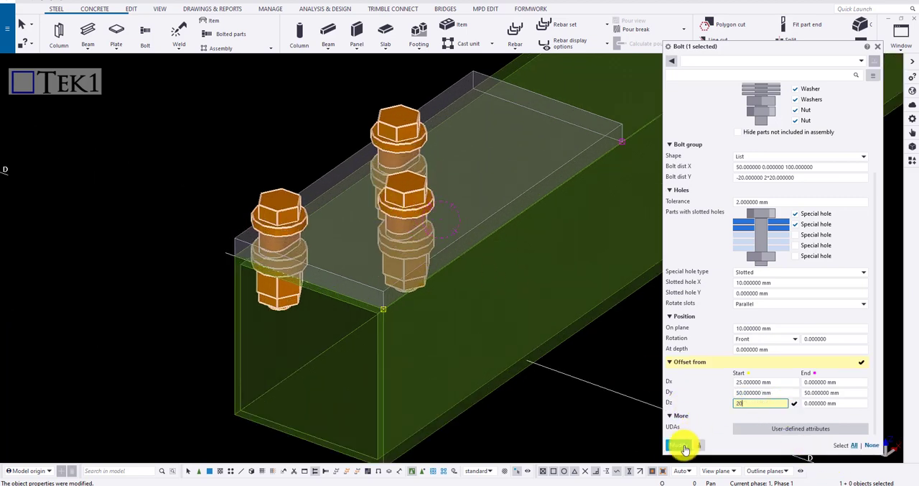
left_click(679, 445)
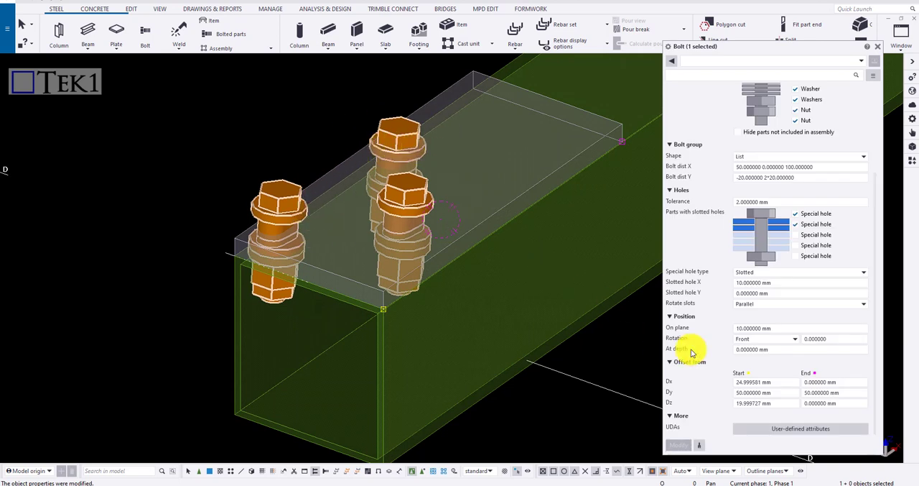
Step: Reset the bolt group's start offset Dz to 0 and apply it
left_click(736, 403)
type("0")
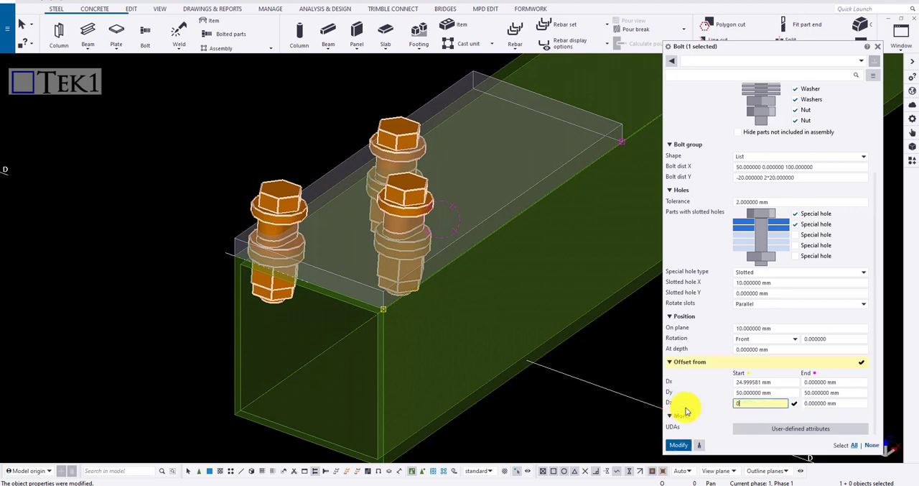
left_click(679, 444)
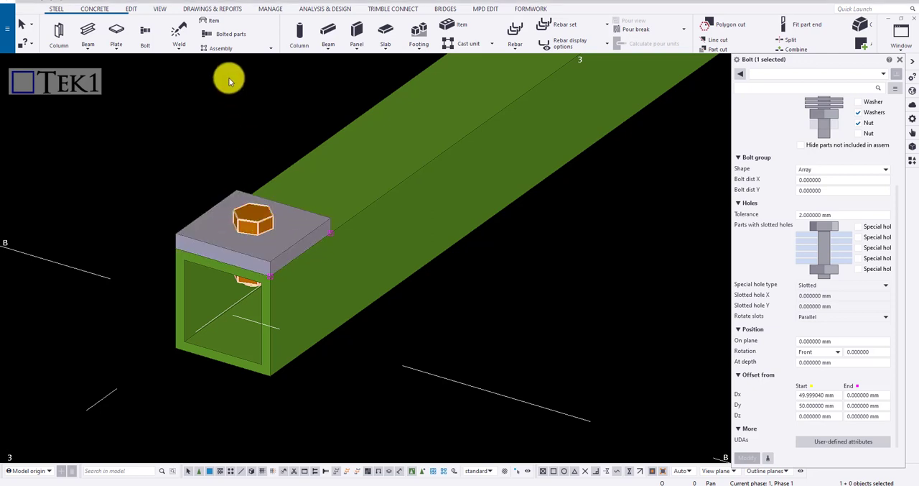
left_click(233, 33)
right_click(261, 169)
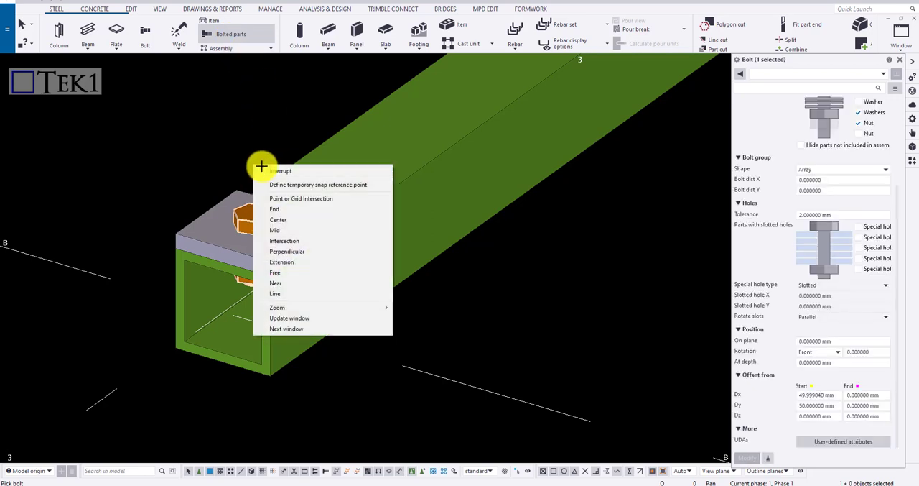
left_click(279, 174)
Step: Redefine the single bolt's connected parts with Bolt Parts, making the hollow beam the part to bolt to and the plate the other part
right_click(251, 214)
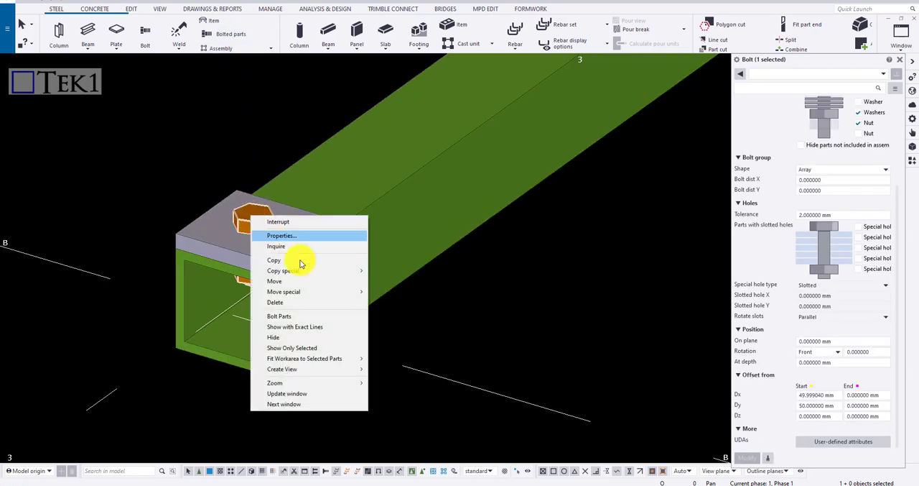
left_click(303, 316)
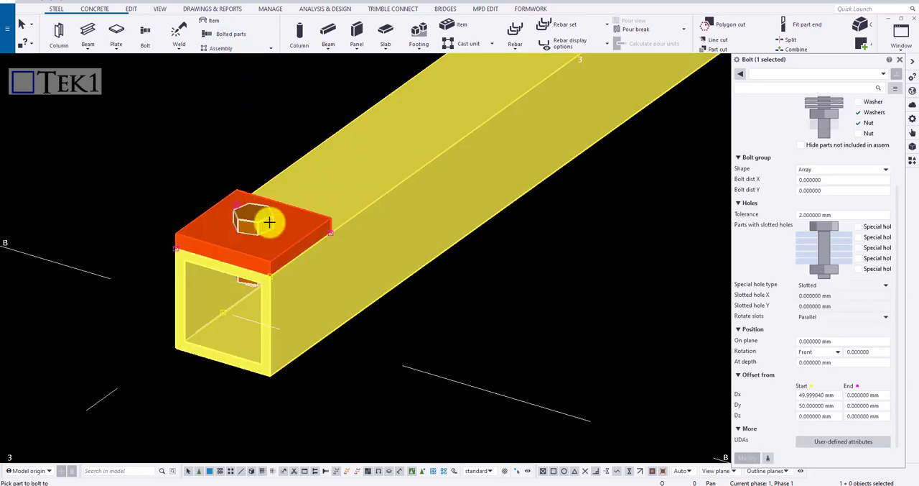
left_click(274, 223)
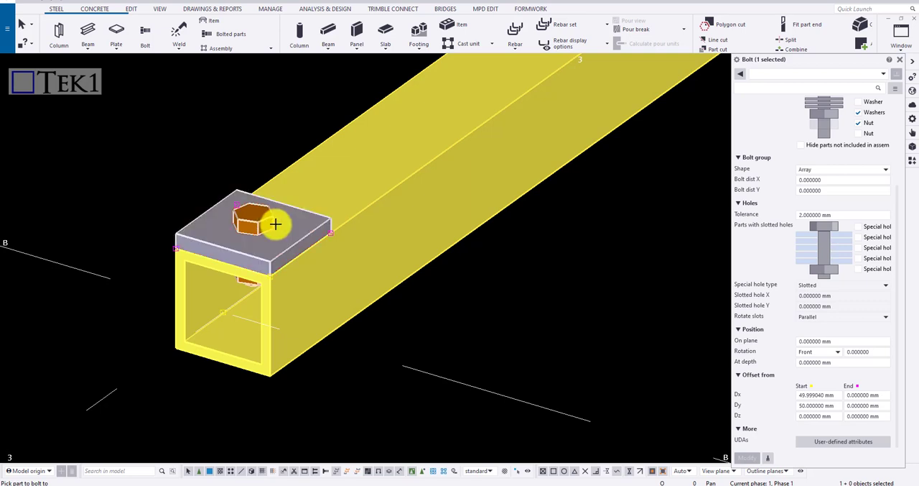
left_click(354, 270)
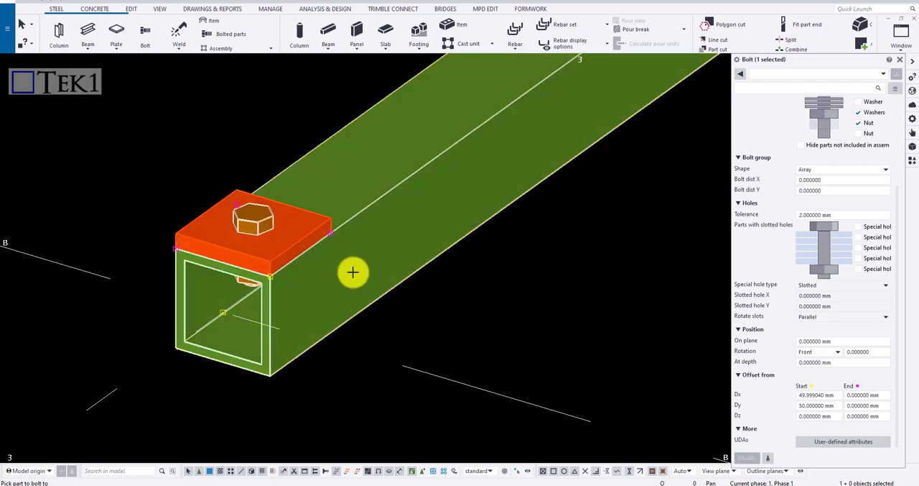
left_click(383, 196)
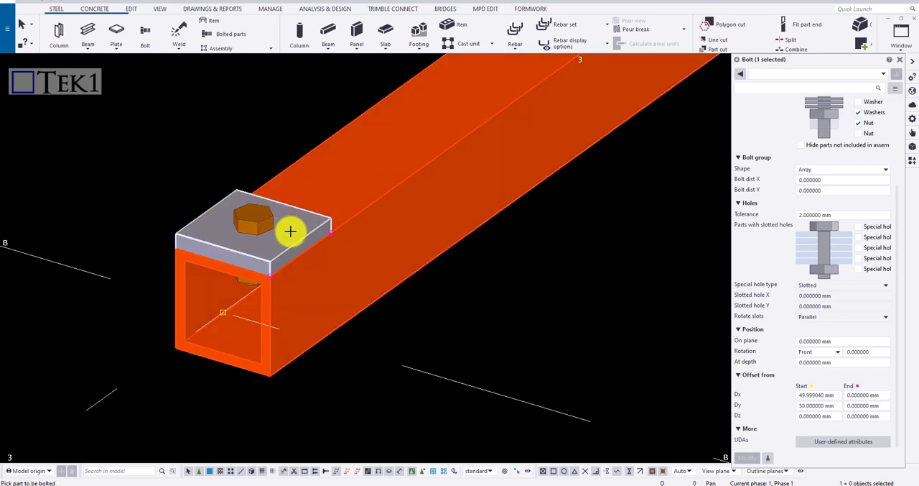
middle_click(193, 166)
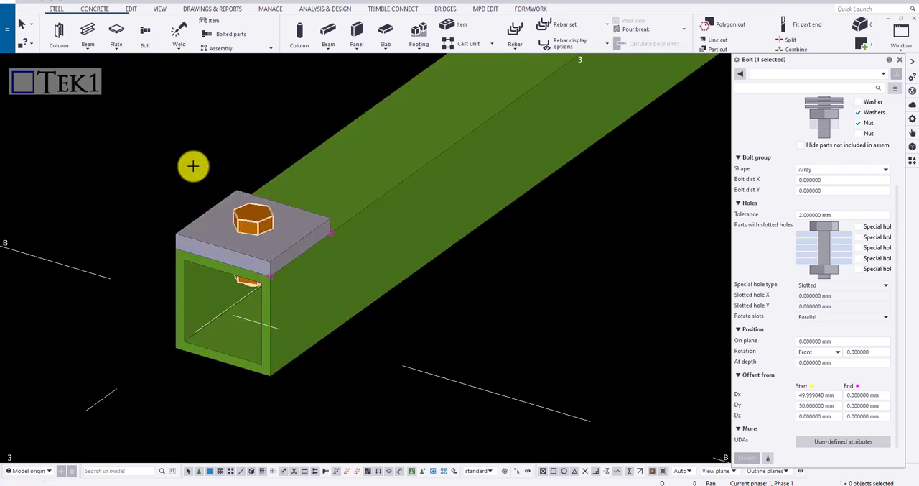
Step: Inquire the single bolt to check which parts it connects
right_click(247, 218)
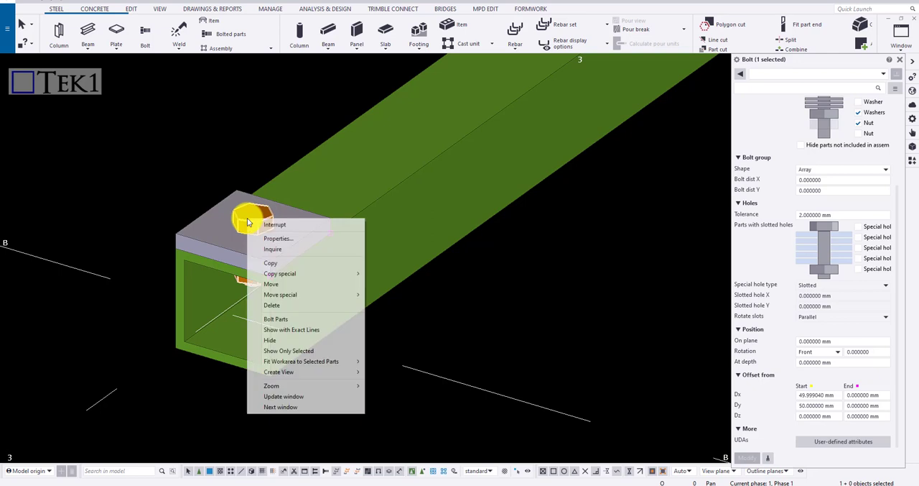
left_click(302, 249)
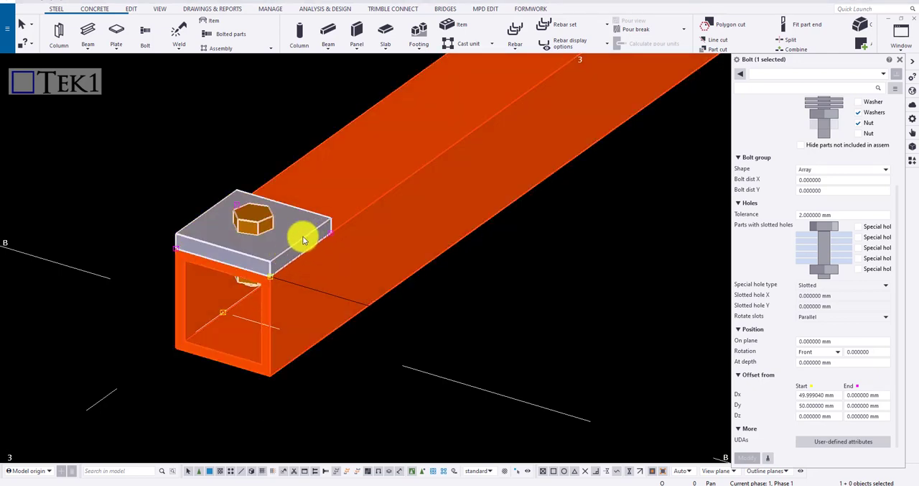